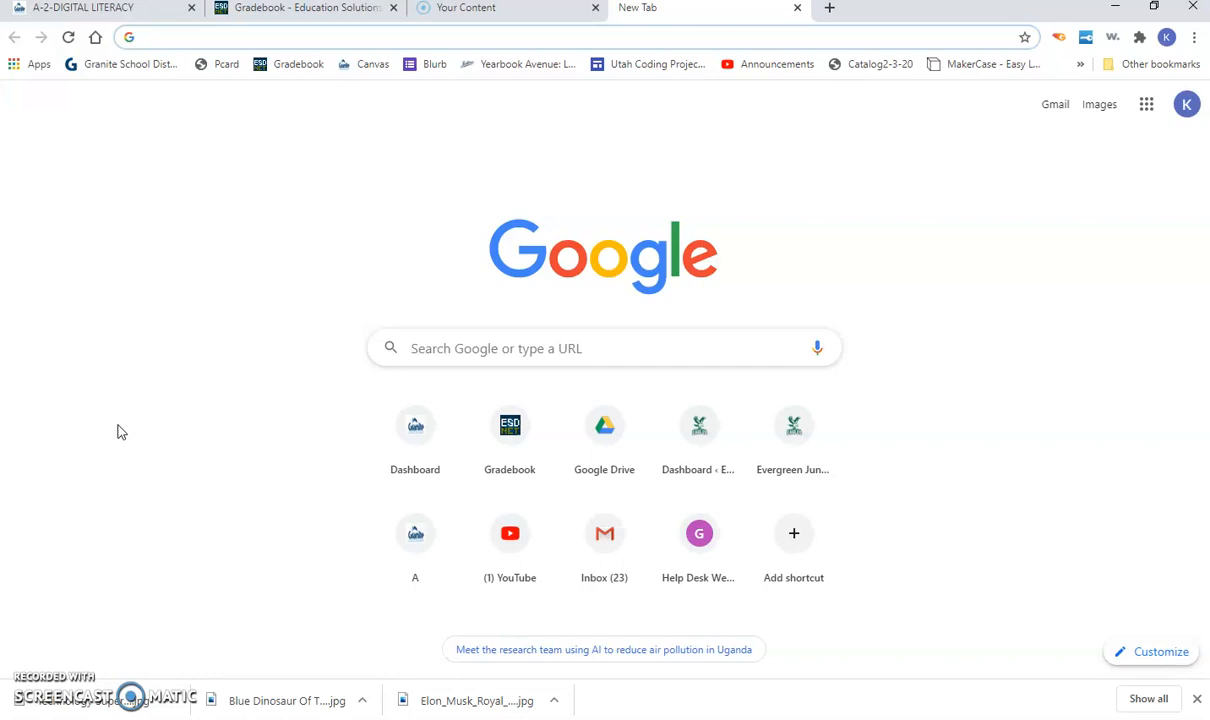
# Step: Enter 'adobe spark' in the address bar of a new Chrome tab
pyautogui.write('adobe spark')
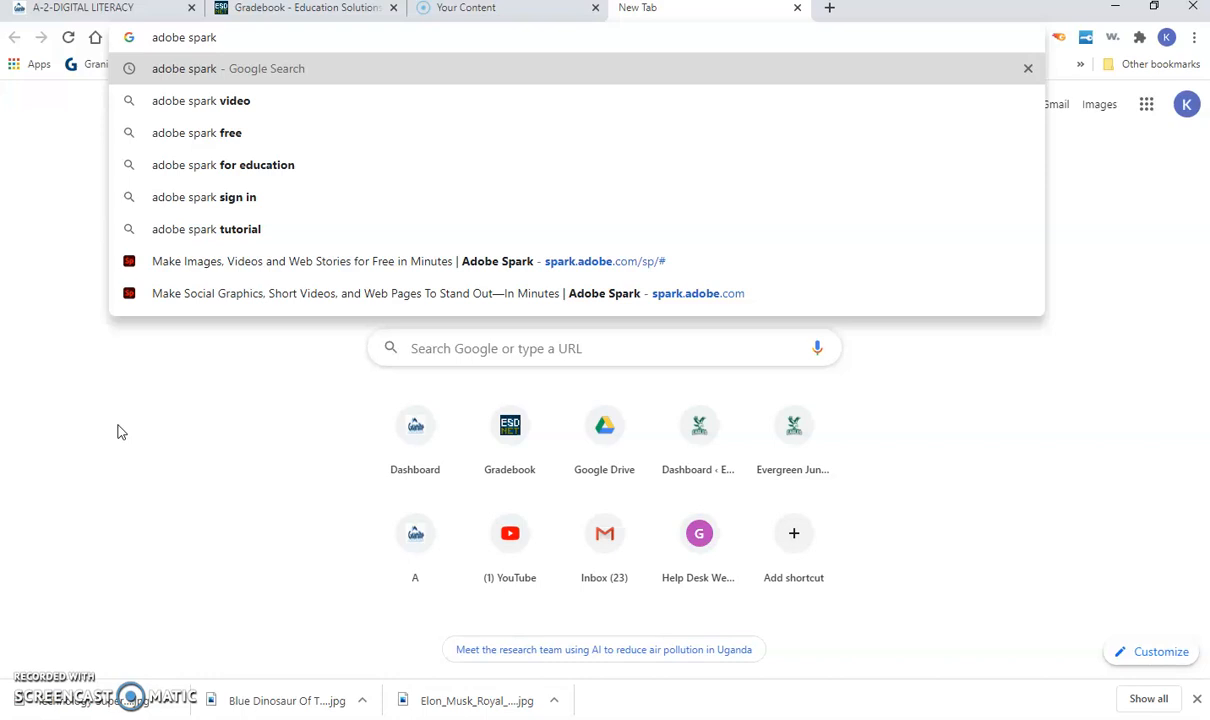
# Step: Run the Google search for 'adobe spark'
pyautogui.press('Return')
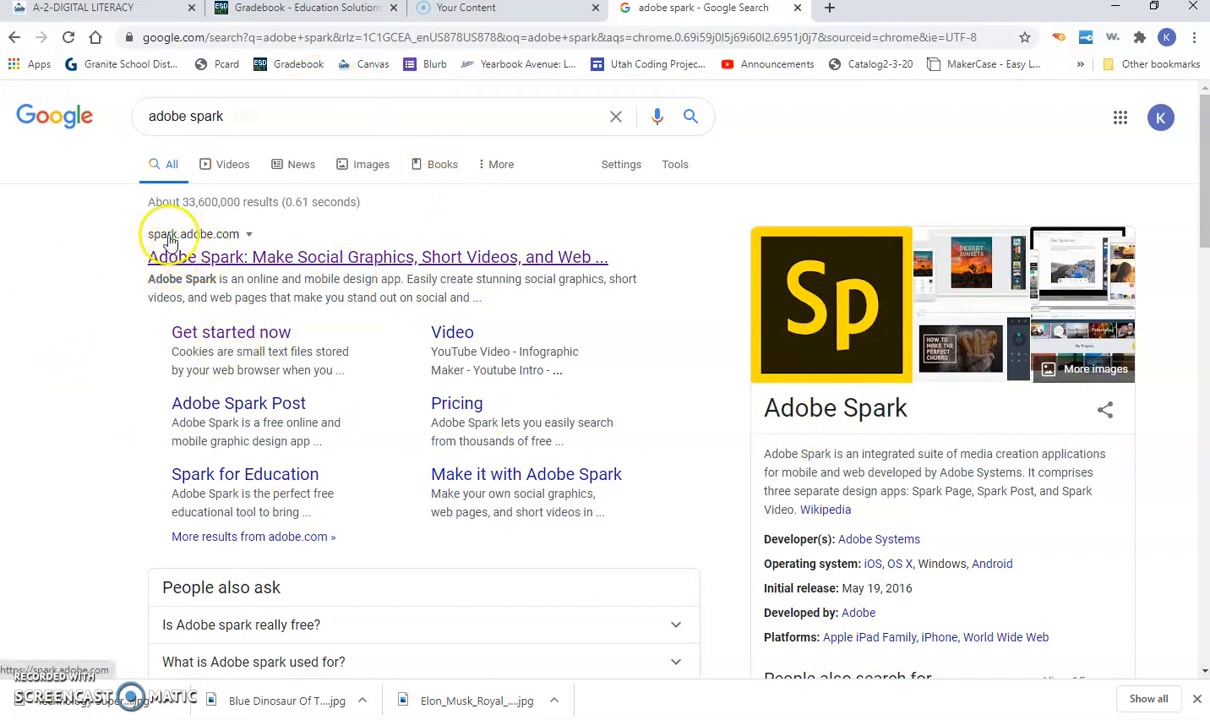
# Step: Go to spark.adobe.com from the results and reach its sign-in page
pyautogui.click(244, 260)
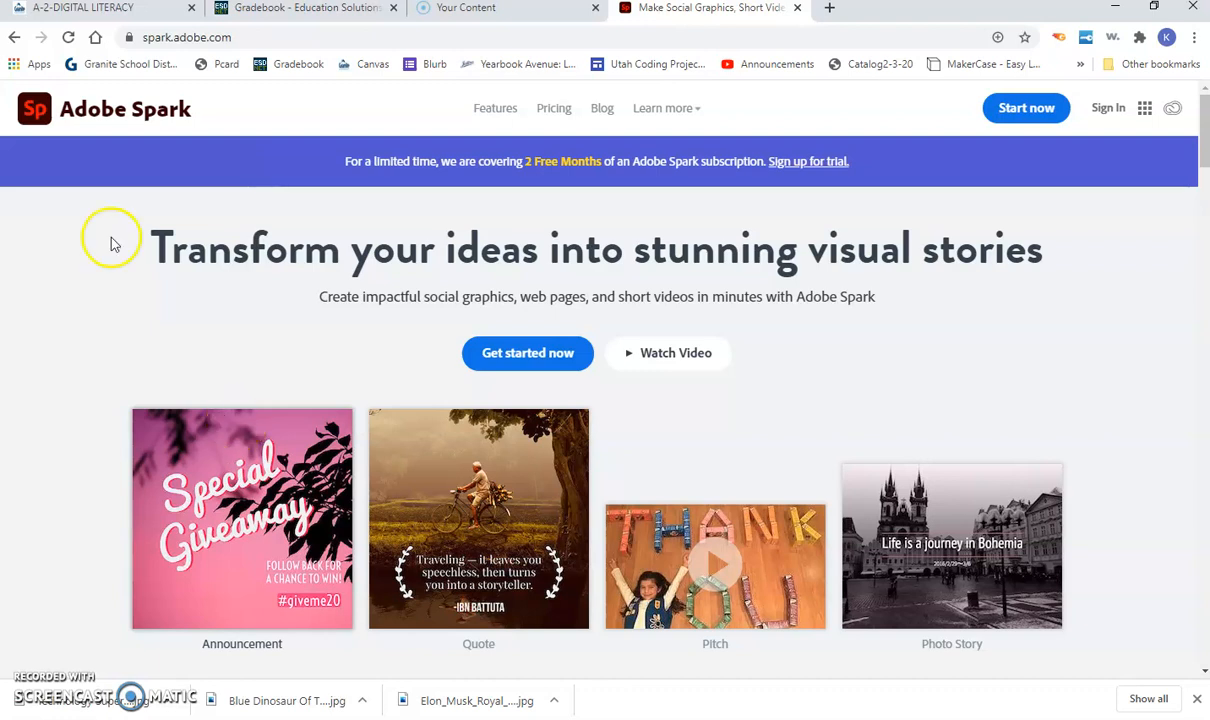
pyautogui.click(1109, 108)
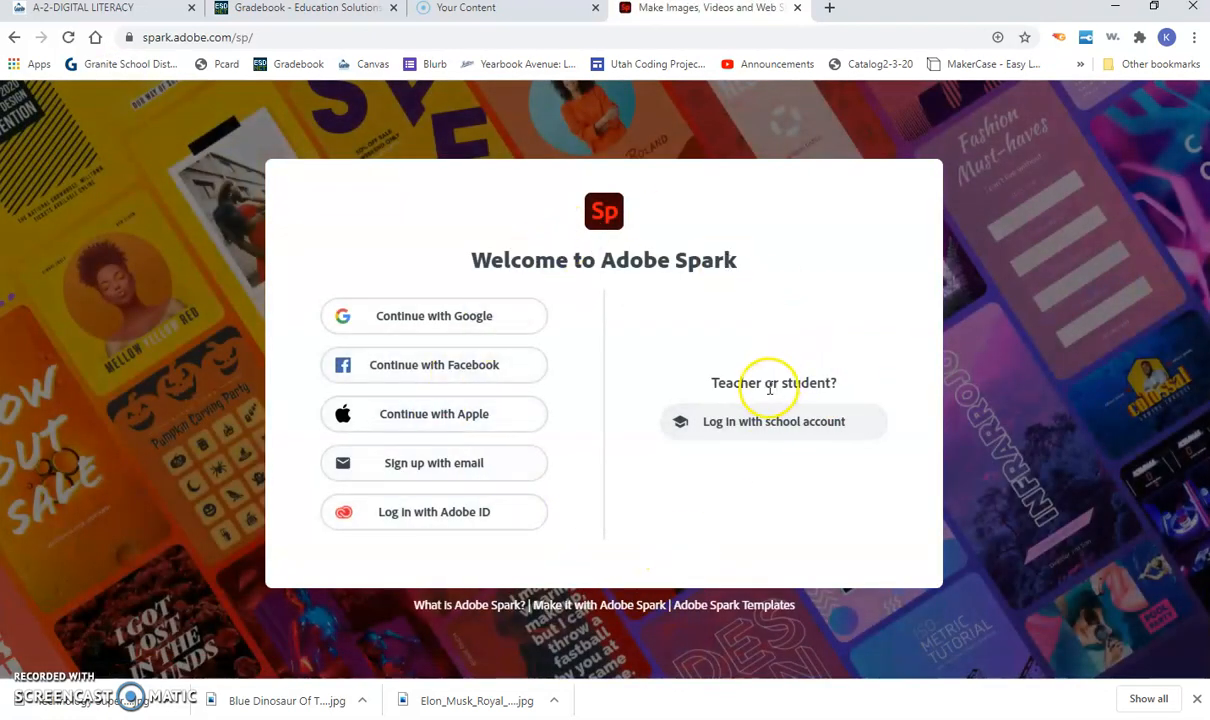
# Step: Log in with the school account, filling in the school e-mail address
pyautogui.click(728, 438)
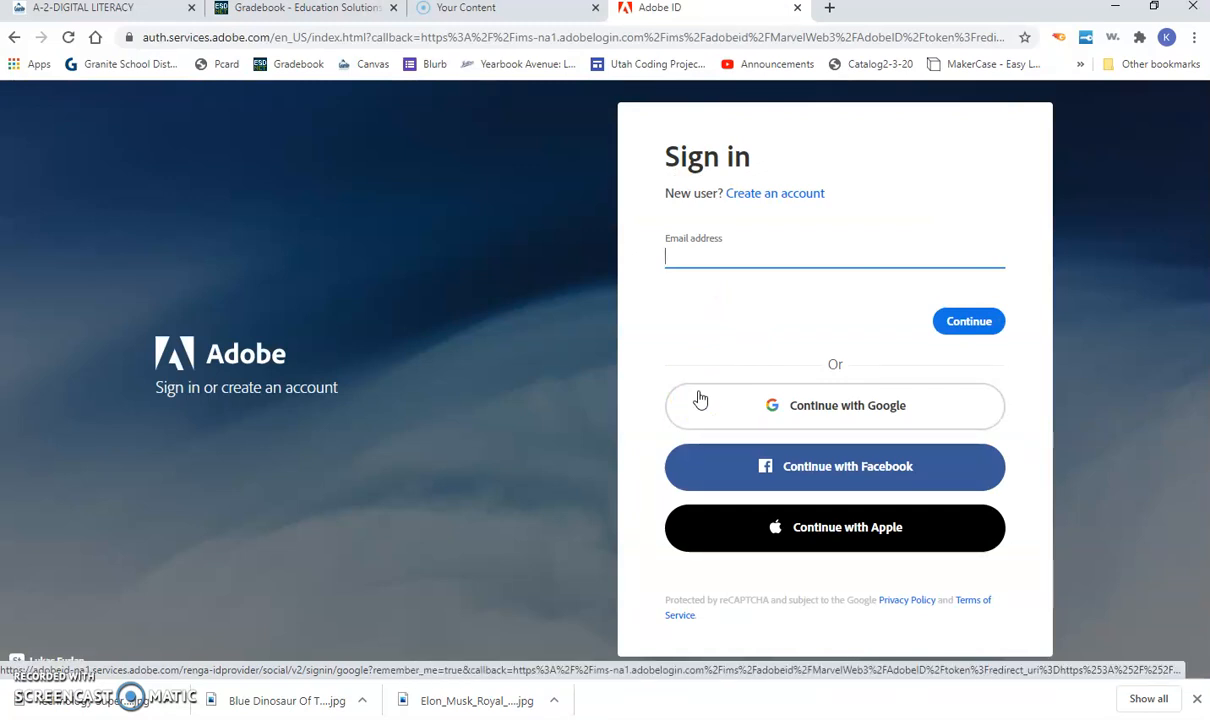
pyautogui.write('kbtwining')
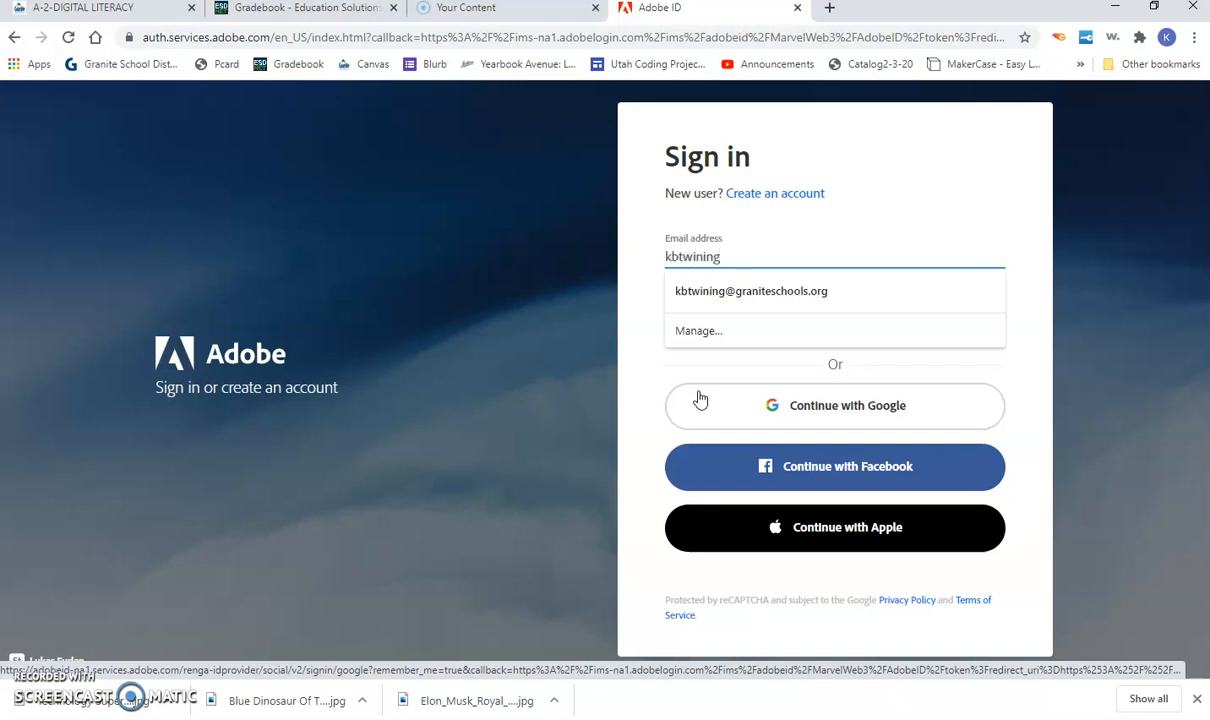
pyautogui.press('Down')
pyautogui.press('Return')
pyautogui.press('Tab')
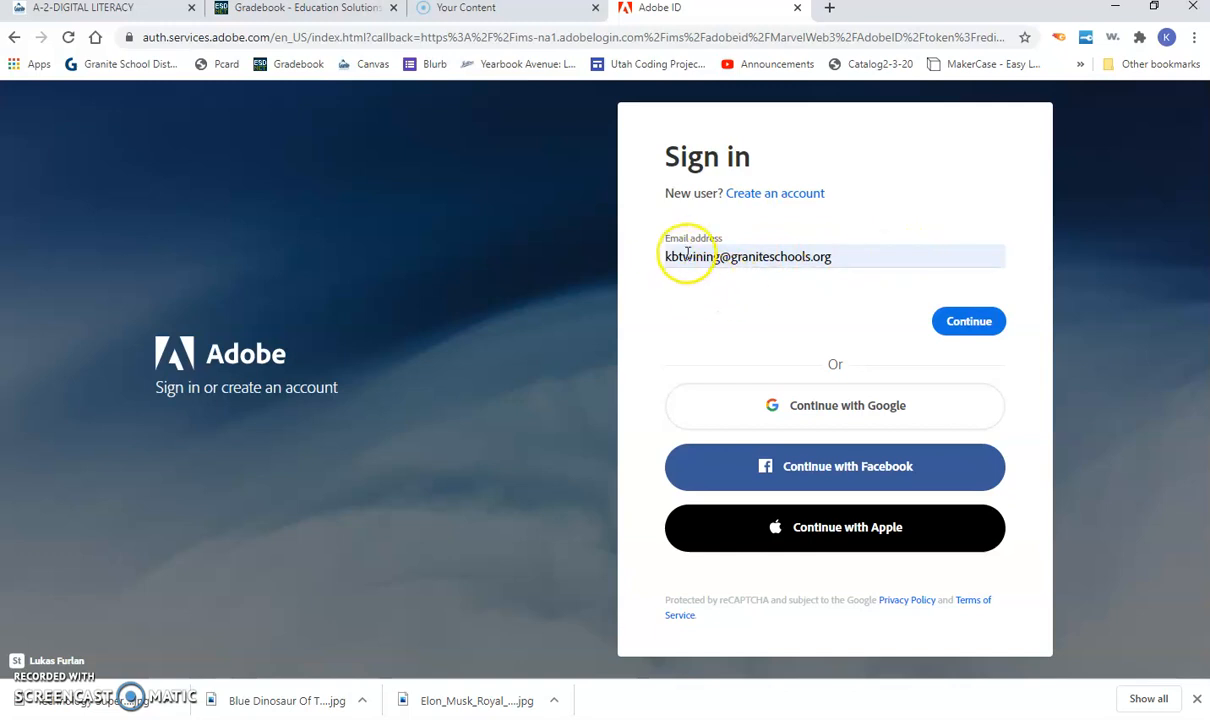
pyautogui.click(968, 325)
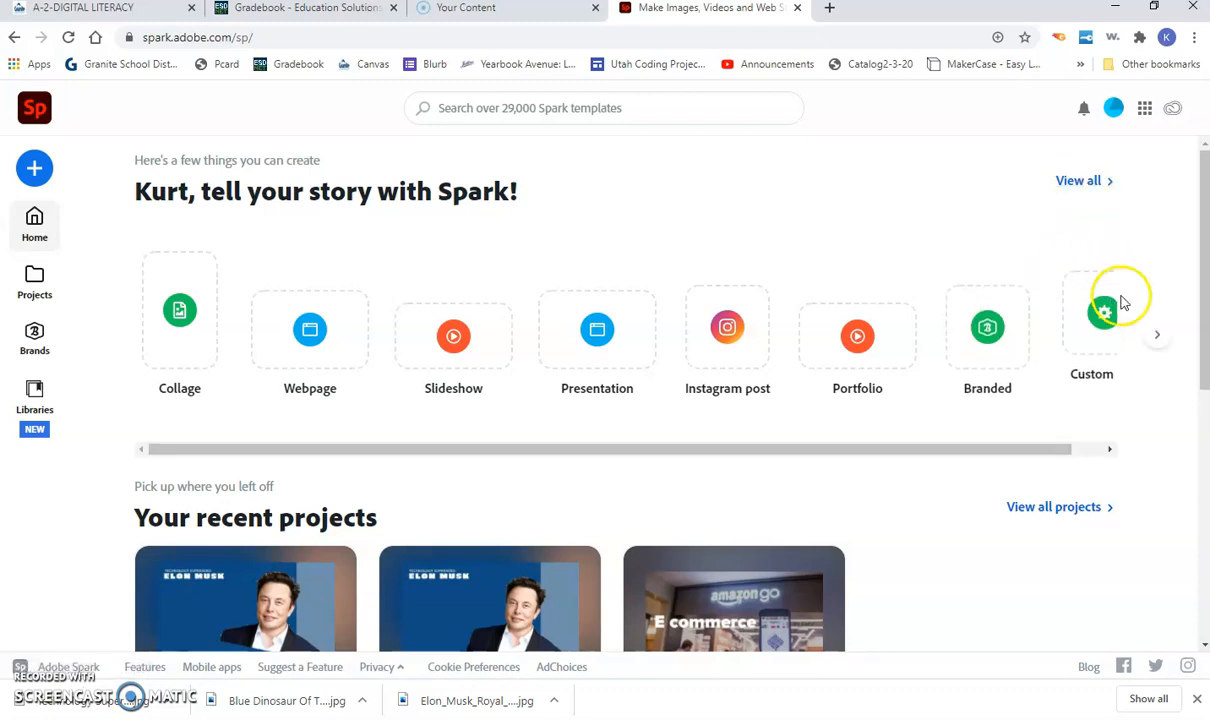
# Step: Search the Spark templates for 'dinosaur card'
pyautogui.click(1151, 336)
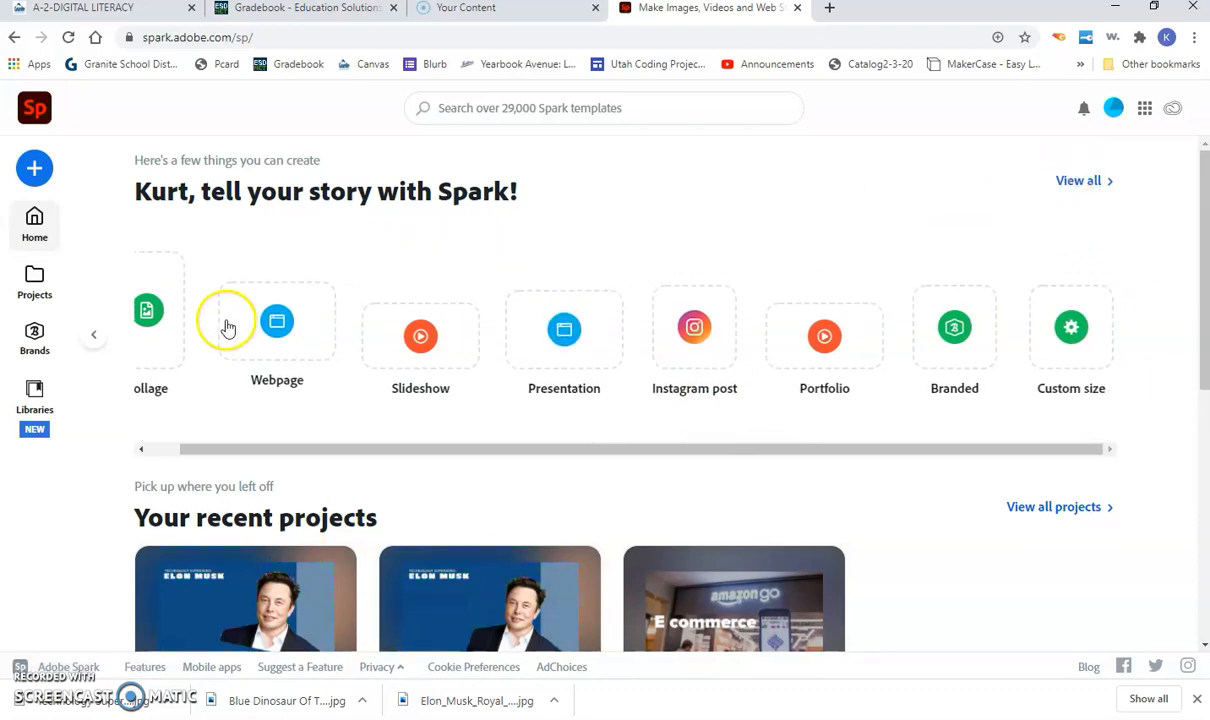
pyautogui.click(103, 335)
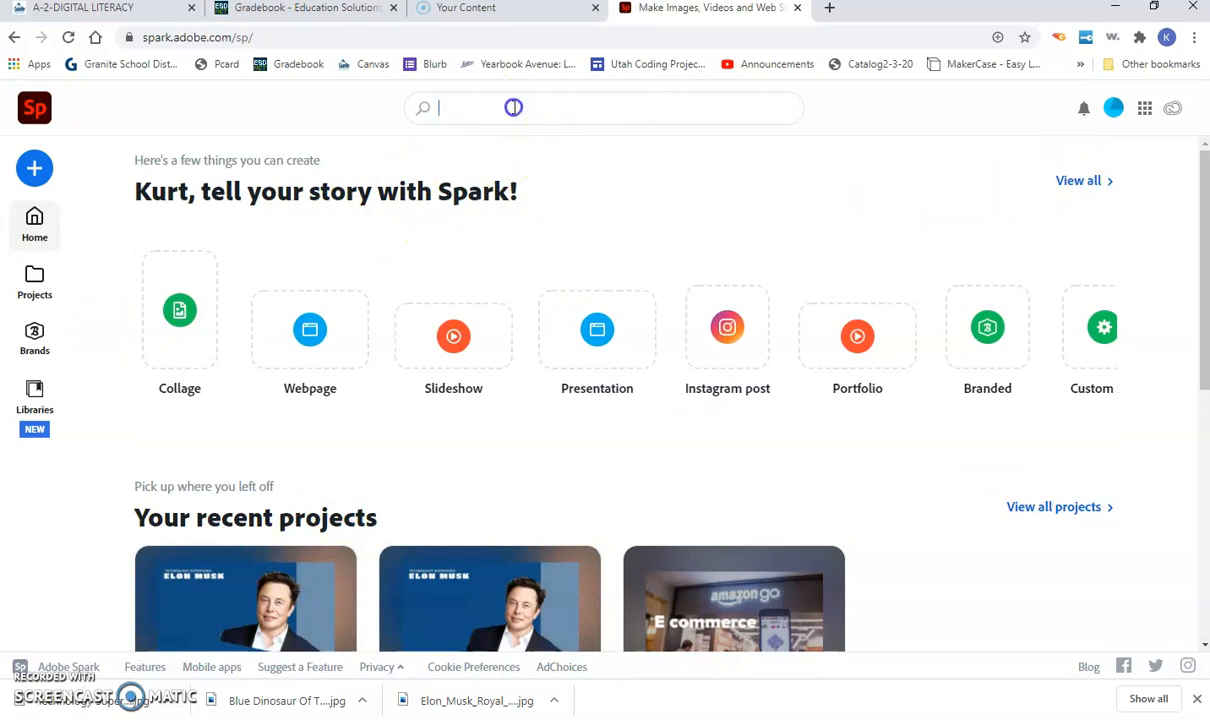
pyautogui.click(516, 108)
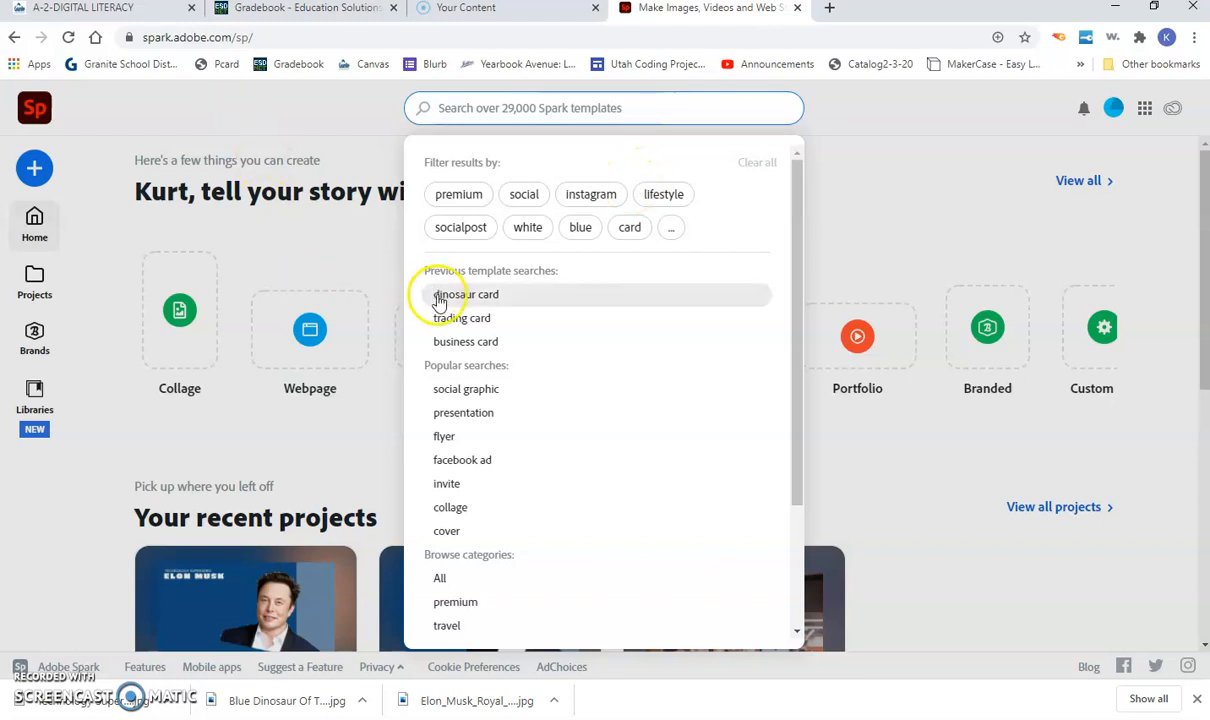
pyautogui.write('di')
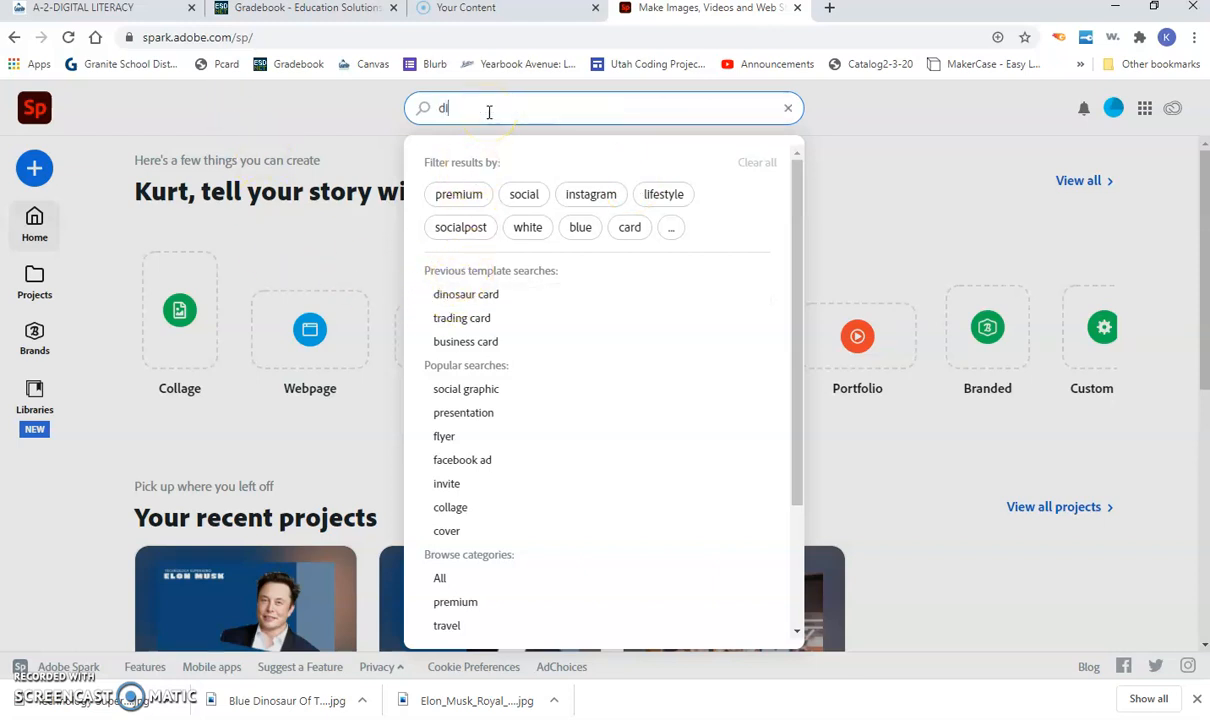
pyautogui.write('nosaur card')
pyautogui.press('Return')
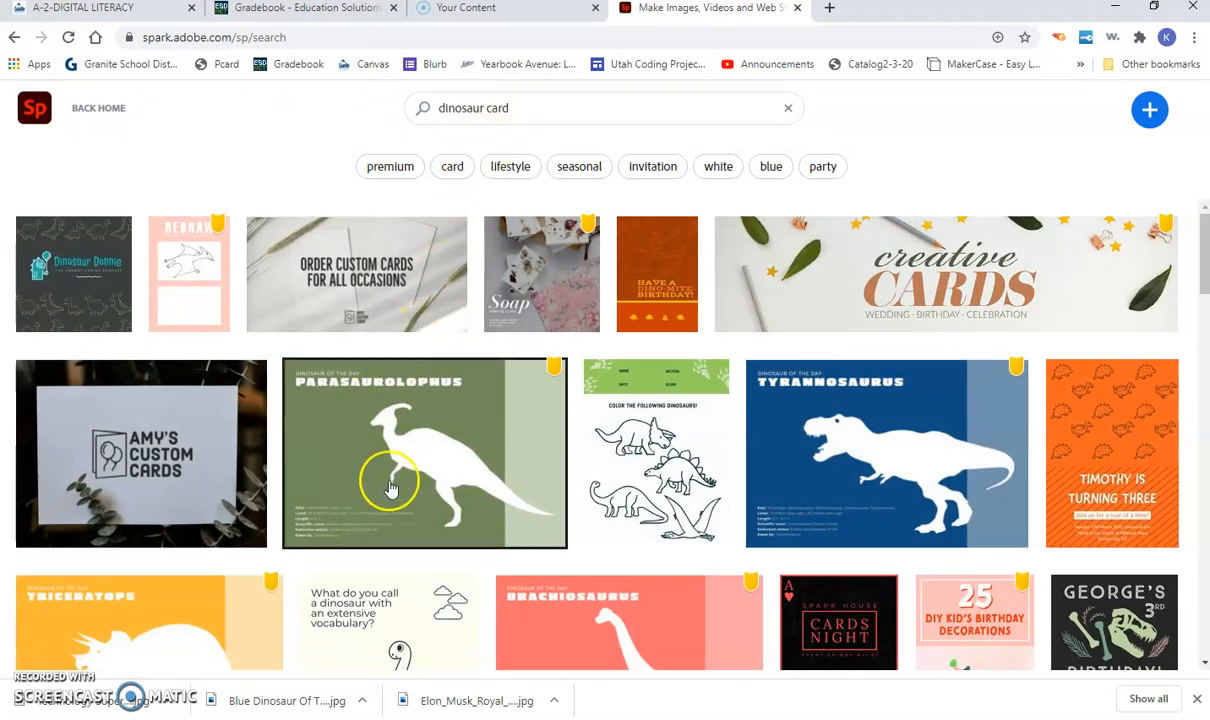
# Step: Browse the results and preview the green Parasaurolophus 'Dinosaur of the Day' template
pyautogui.scroll(-1, 566, 480)
pyautogui.scroll(-1, 566, 490)
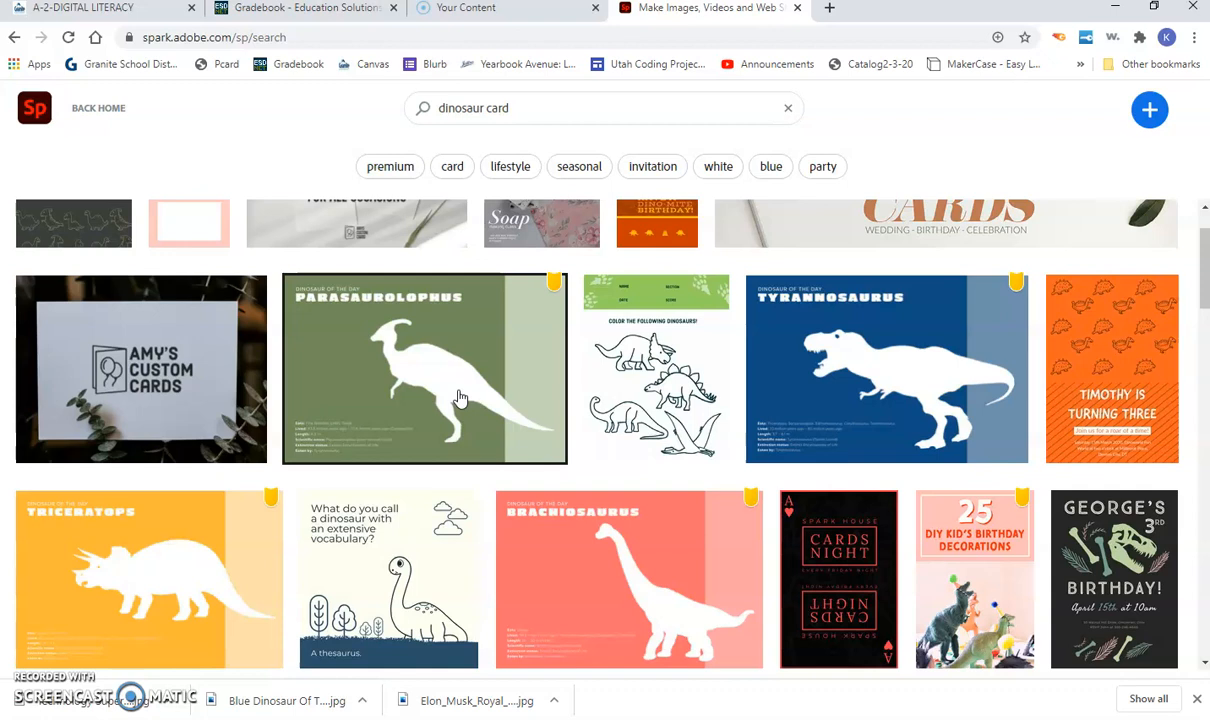
pyautogui.scroll(-1, 228, 570)
pyautogui.click(190, 538)
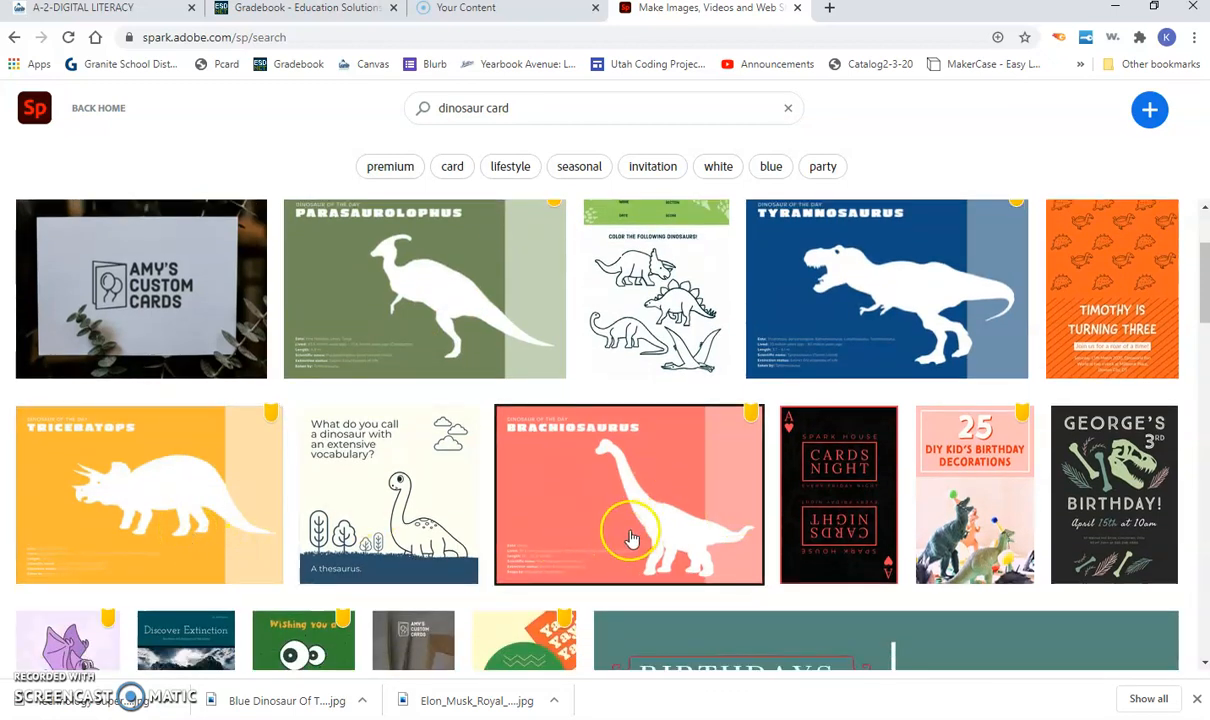
pyautogui.scroll(1, 632, 538)
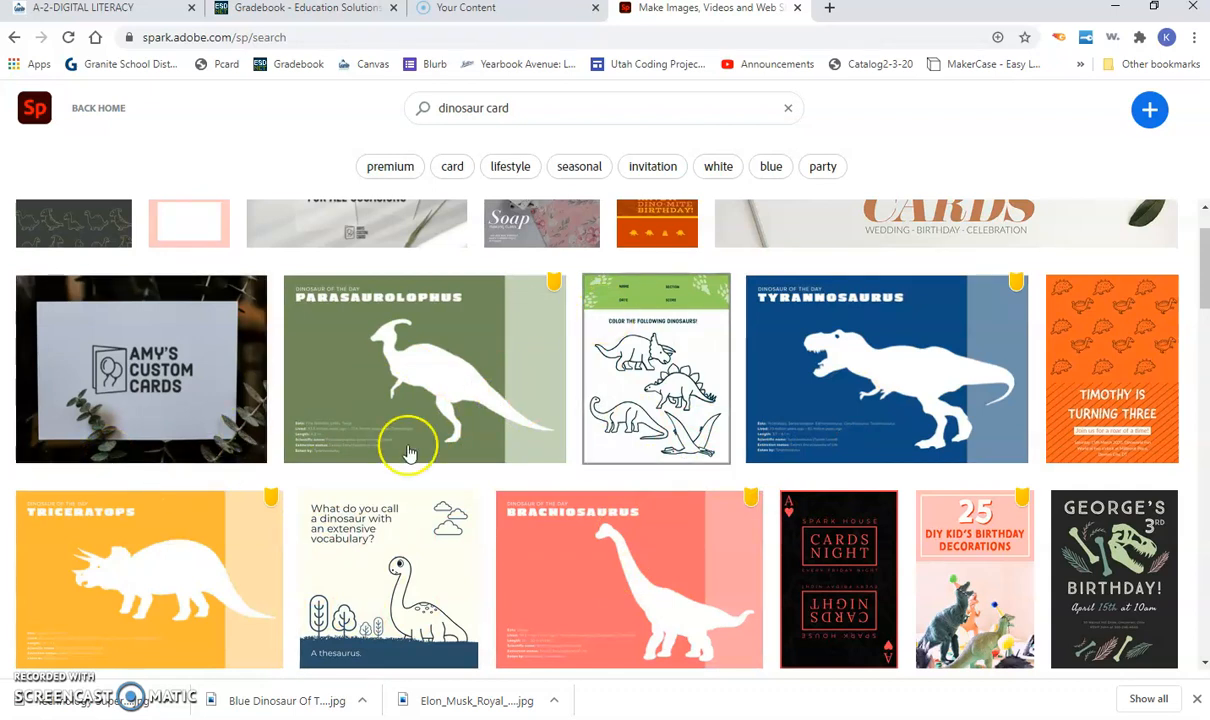
pyautogui.click(369, 415)
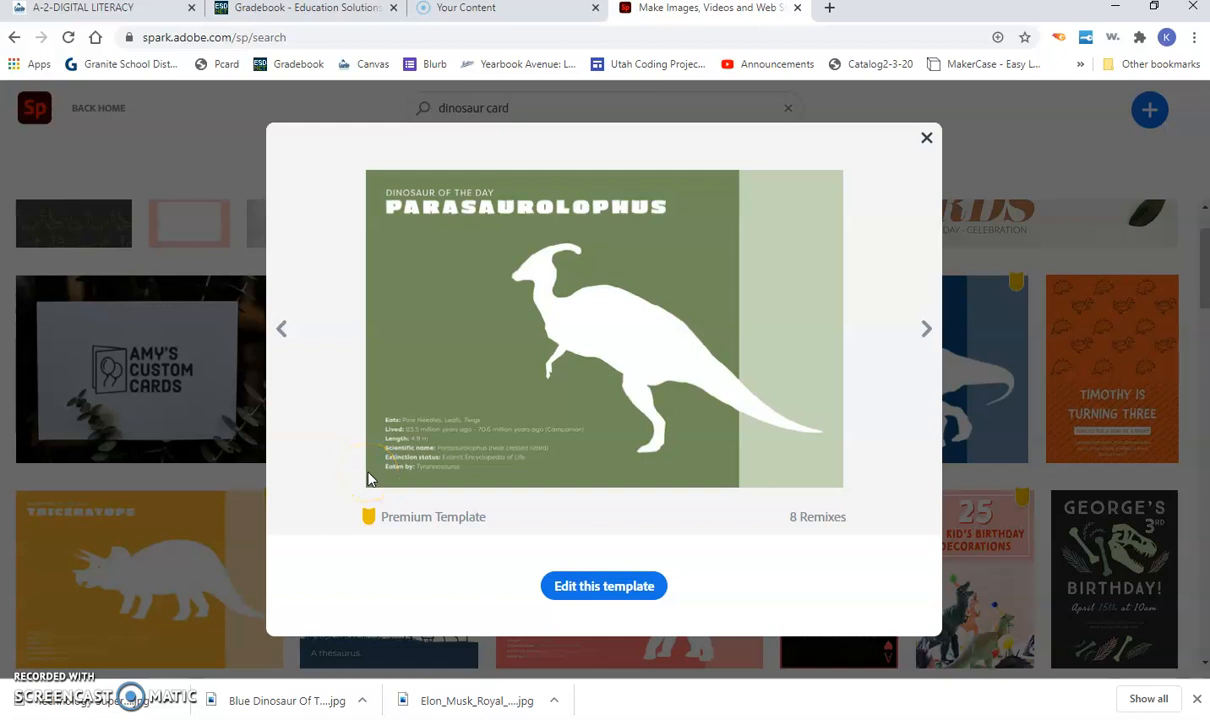
# Step: Start remixing the template and change the small heading to 'TECHNOLOGY SUPERHERO'
pyautogui.click(590, 592)
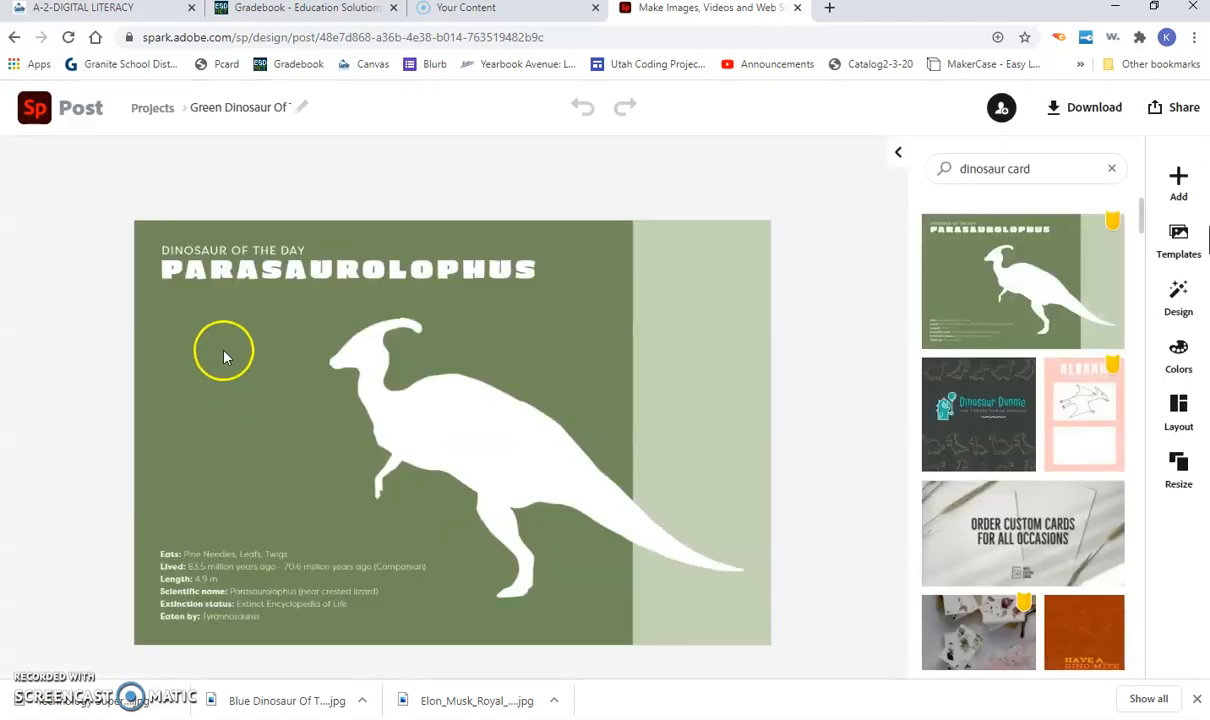
pyautogui.doubleClick(210, 252)
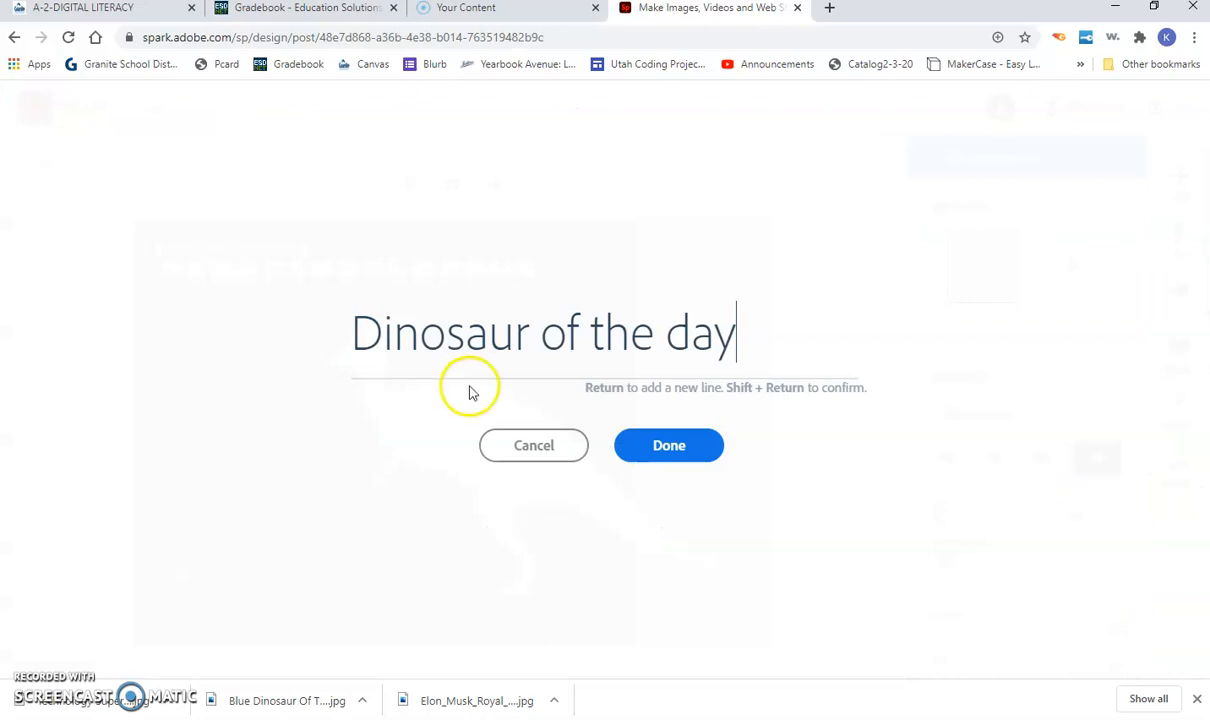
pyautogui.moveTo(735, 333); pyautogui.dragTo(240, 385)
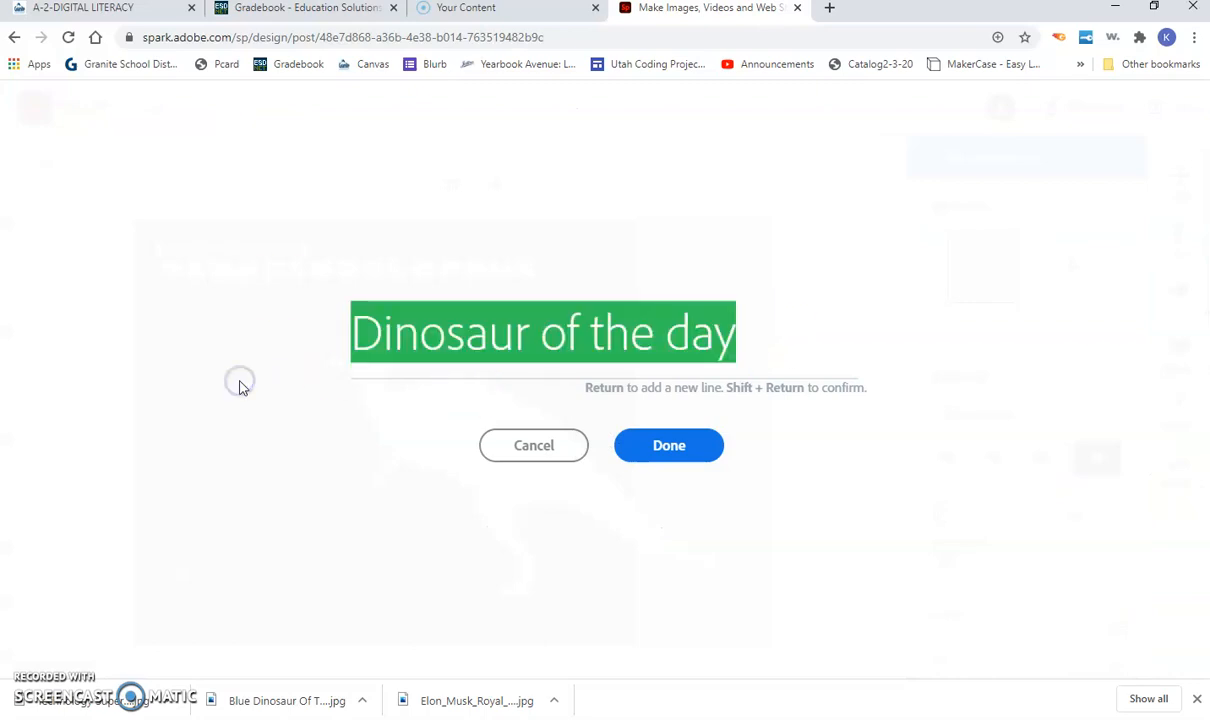
pyautogui.write('Technology Superhero')
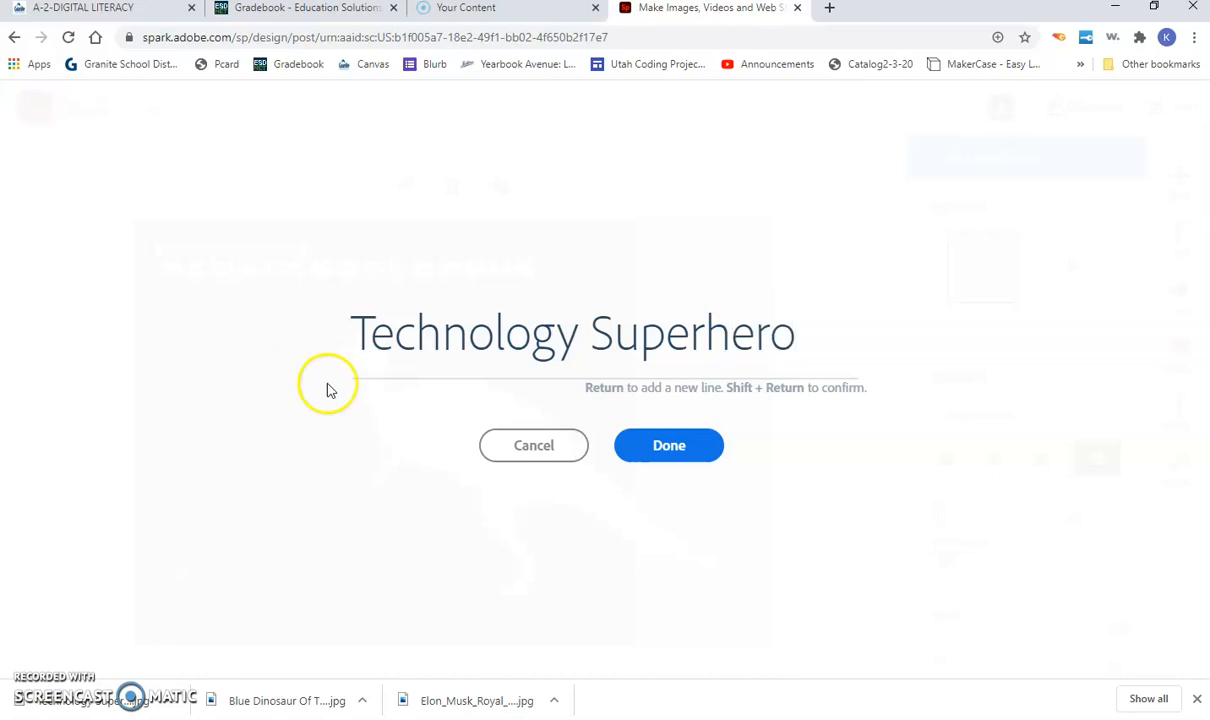
pyautogui.click(652, 452)
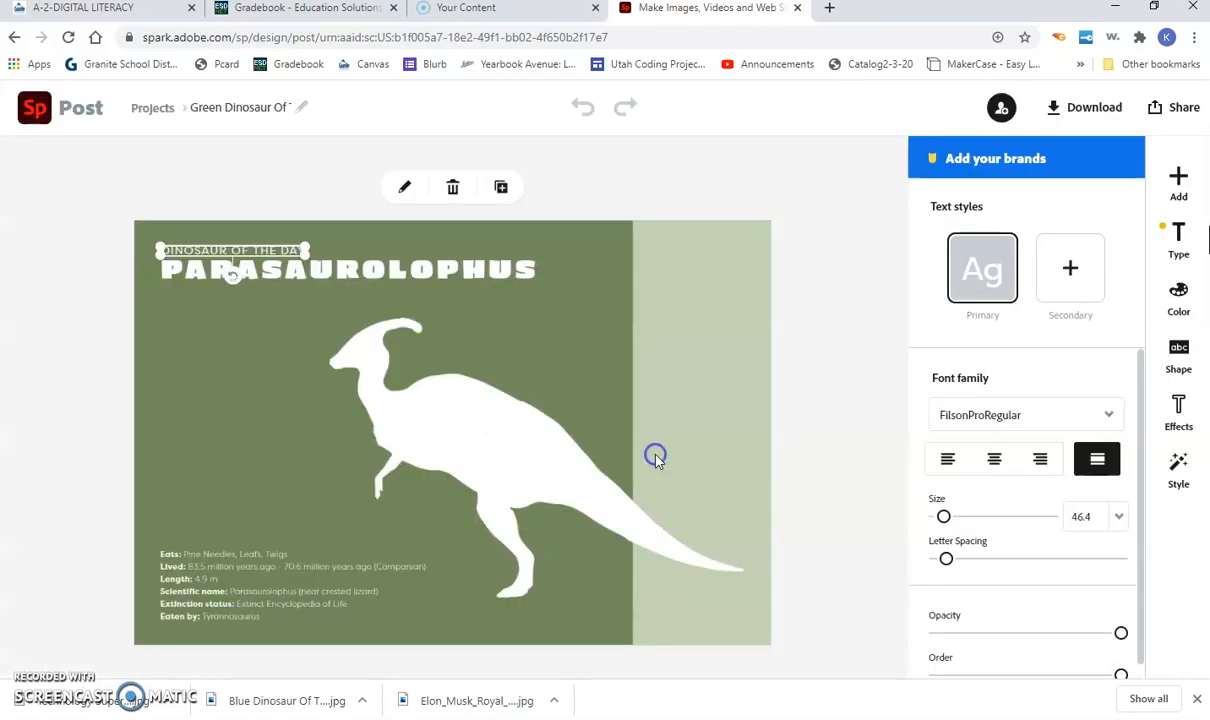
# Step: Replace the PARASAUROLOPHUS title with the person's name and show its font list
pyautogui.click(336, 268)
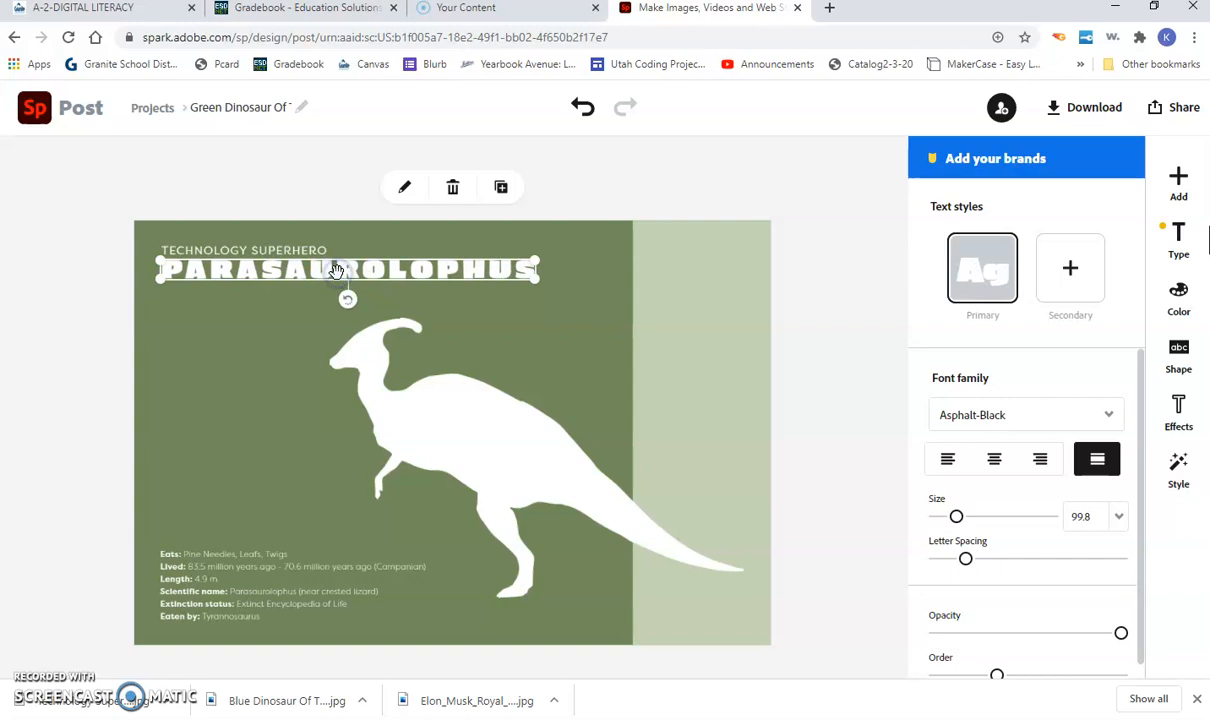
pyautogui.click(337, 272)
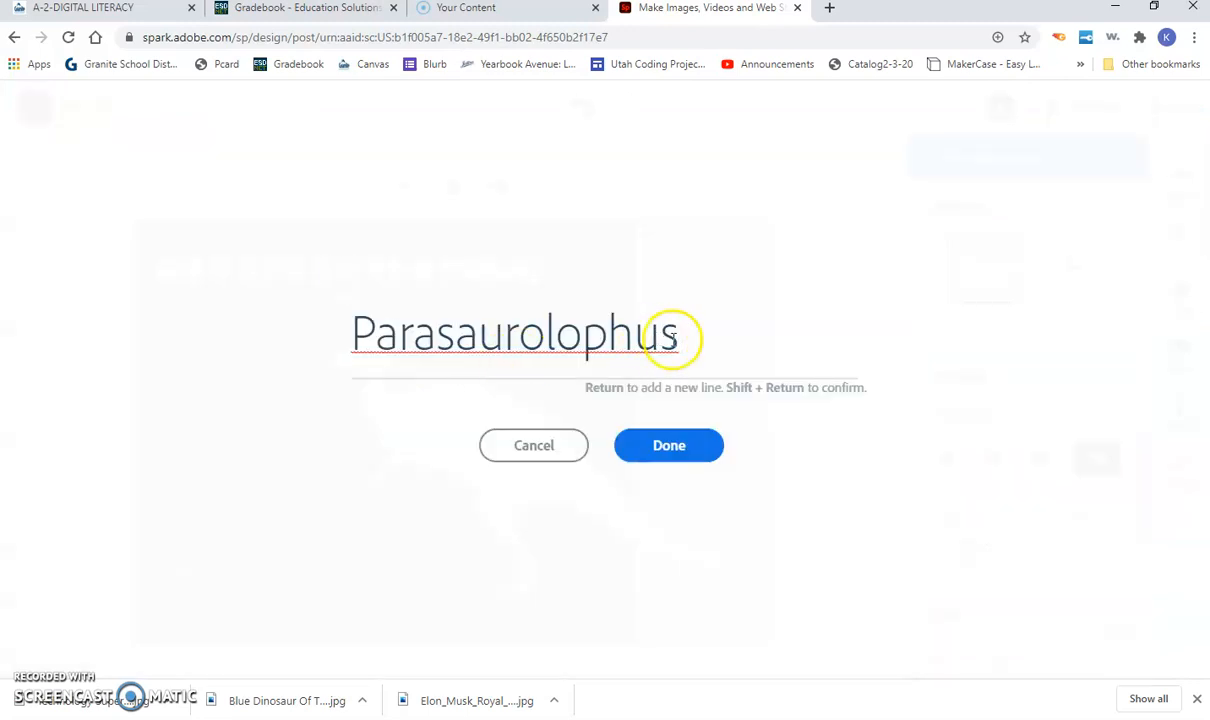
pyautogui.moveTo(680, 337); pyautogui.dragTo(213, 340)
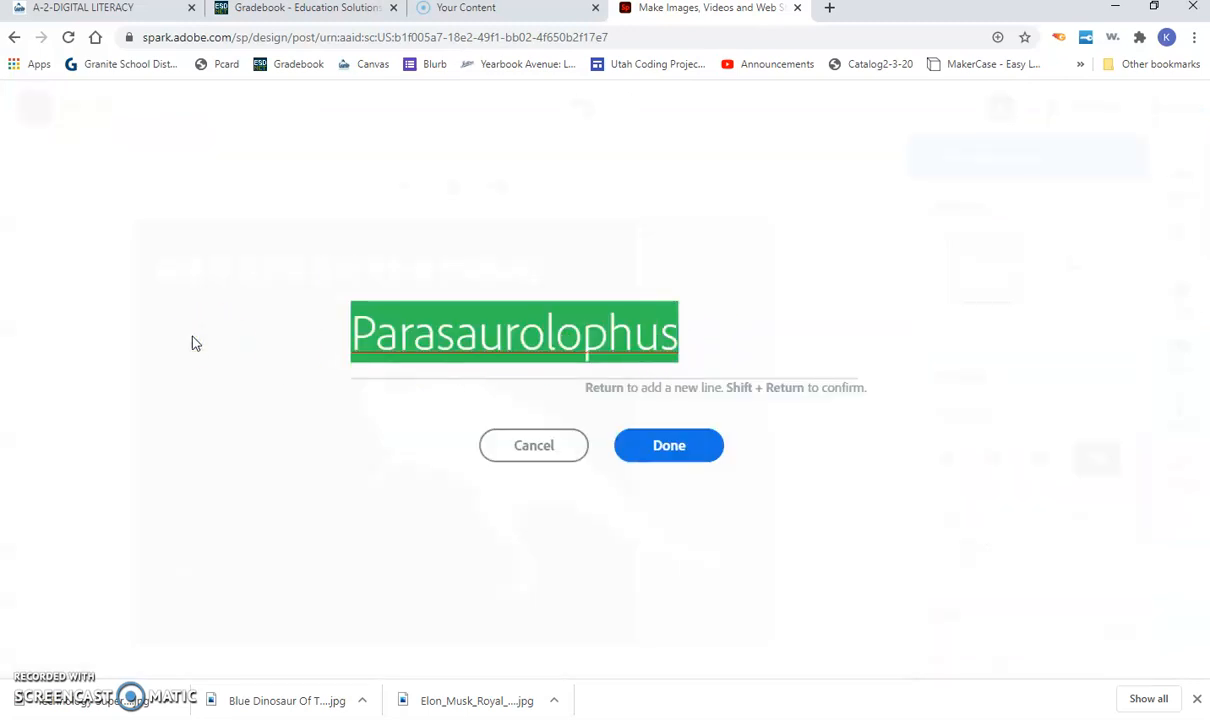
pyautogui.write('Elon Musk')
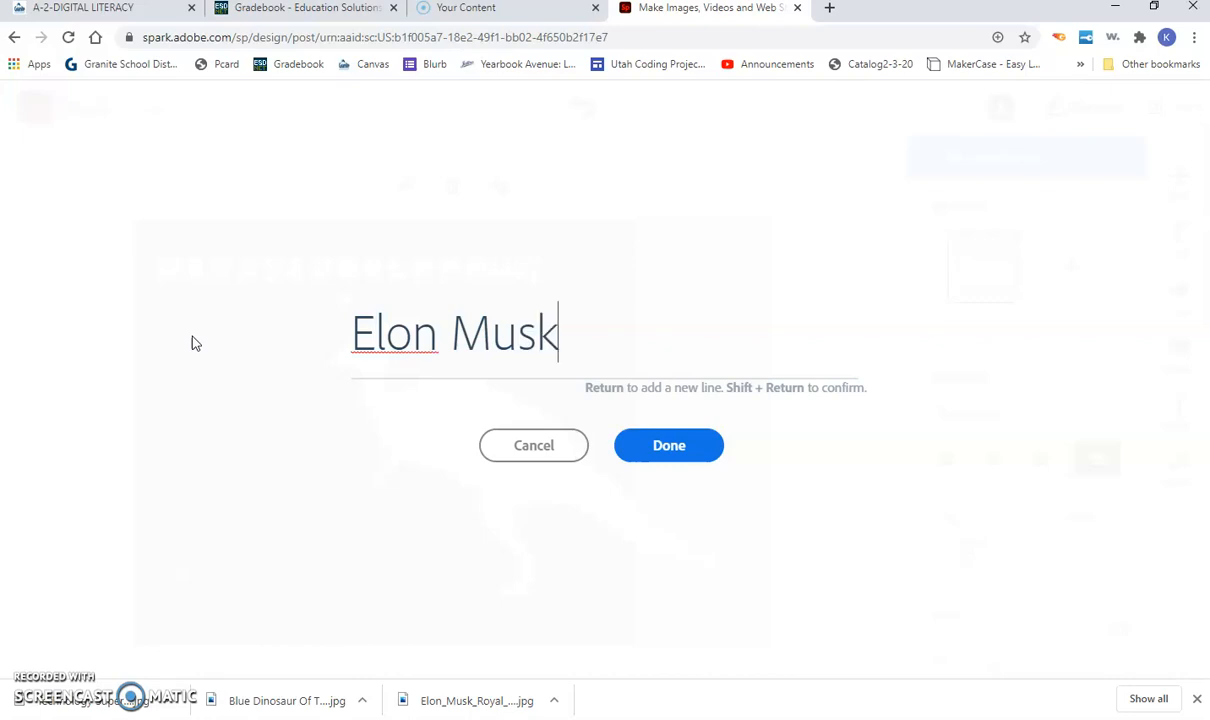
pyautogui.click(664, 445)
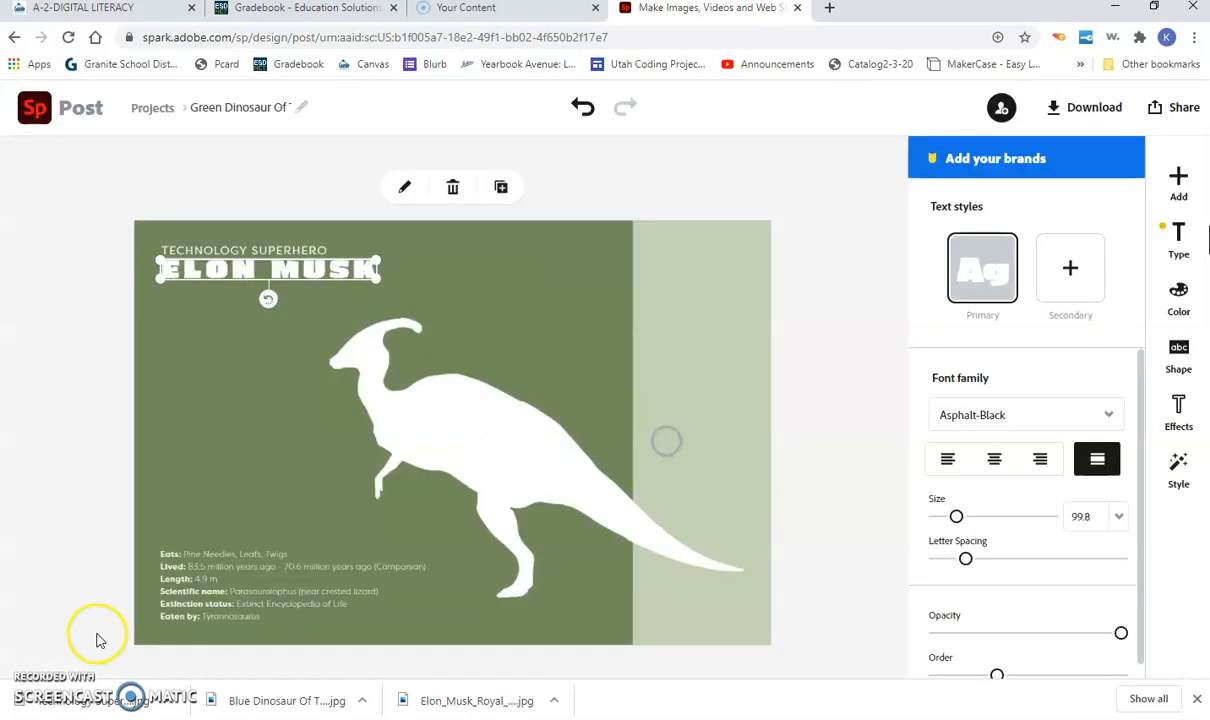
pyautogui.click(237, 509)
pyautogui.click(332, 273)
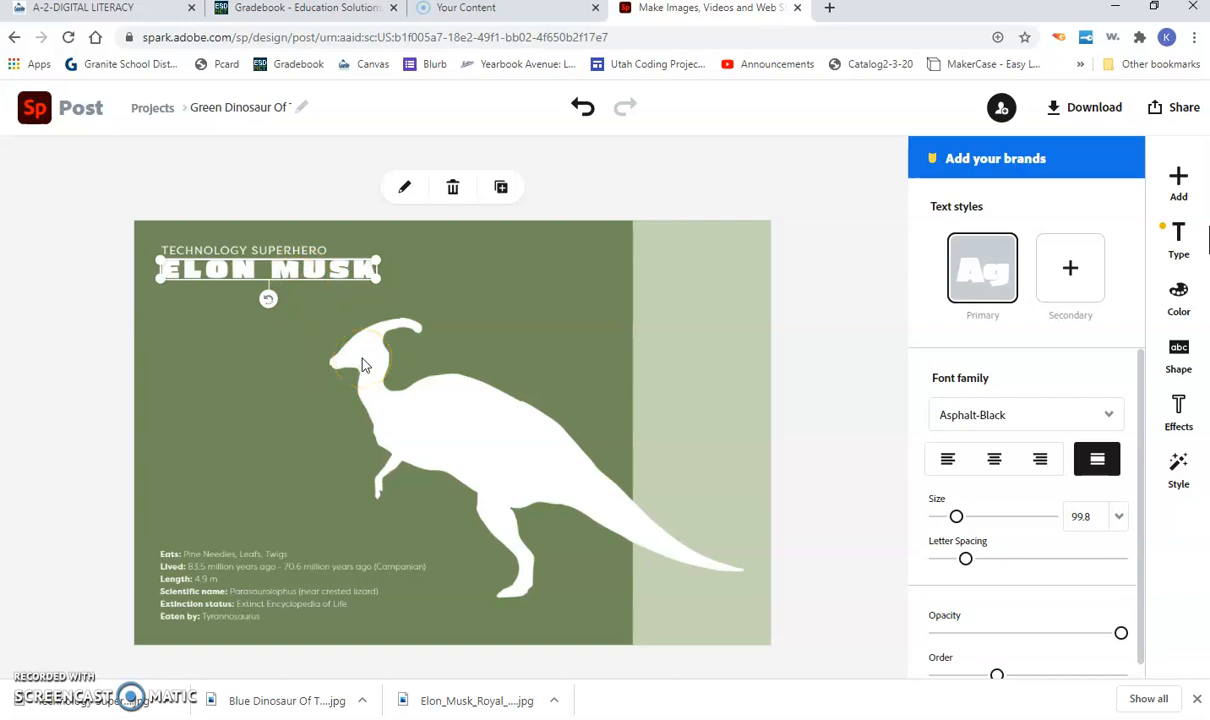
pyautogui.click(1022, 418)
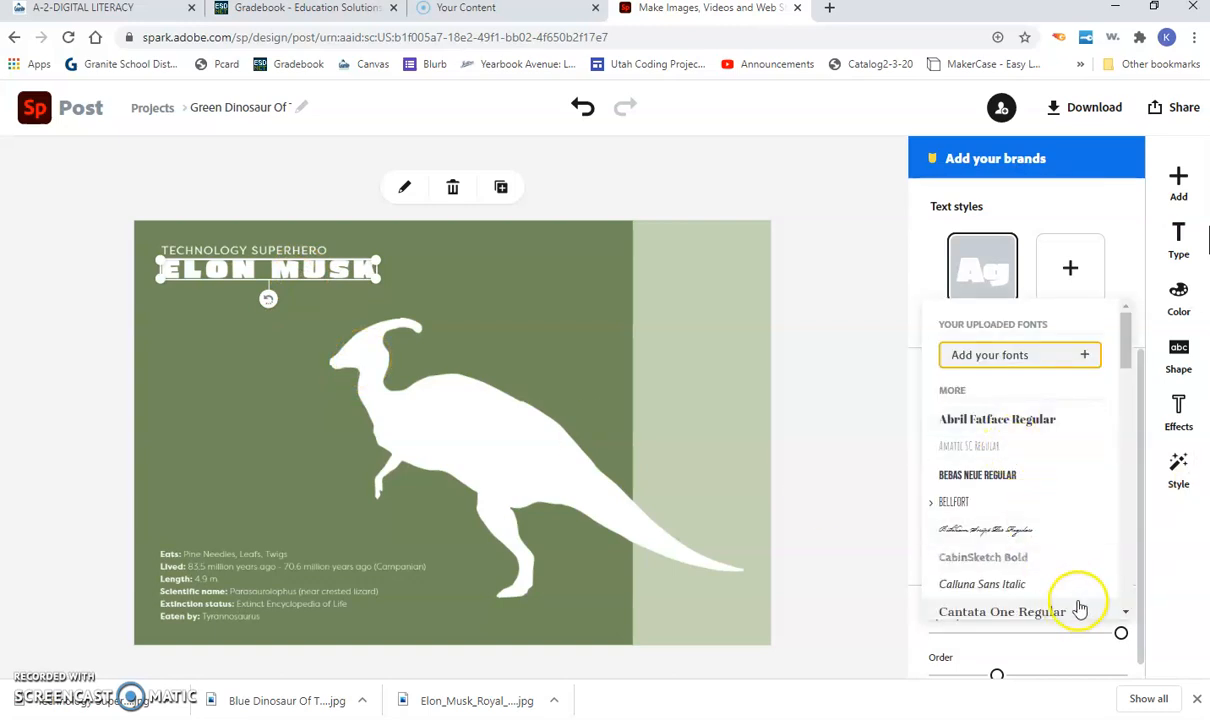
# Step: Delete the white dinosaur silhouette from the green card
pyautogui.click(843, 344)
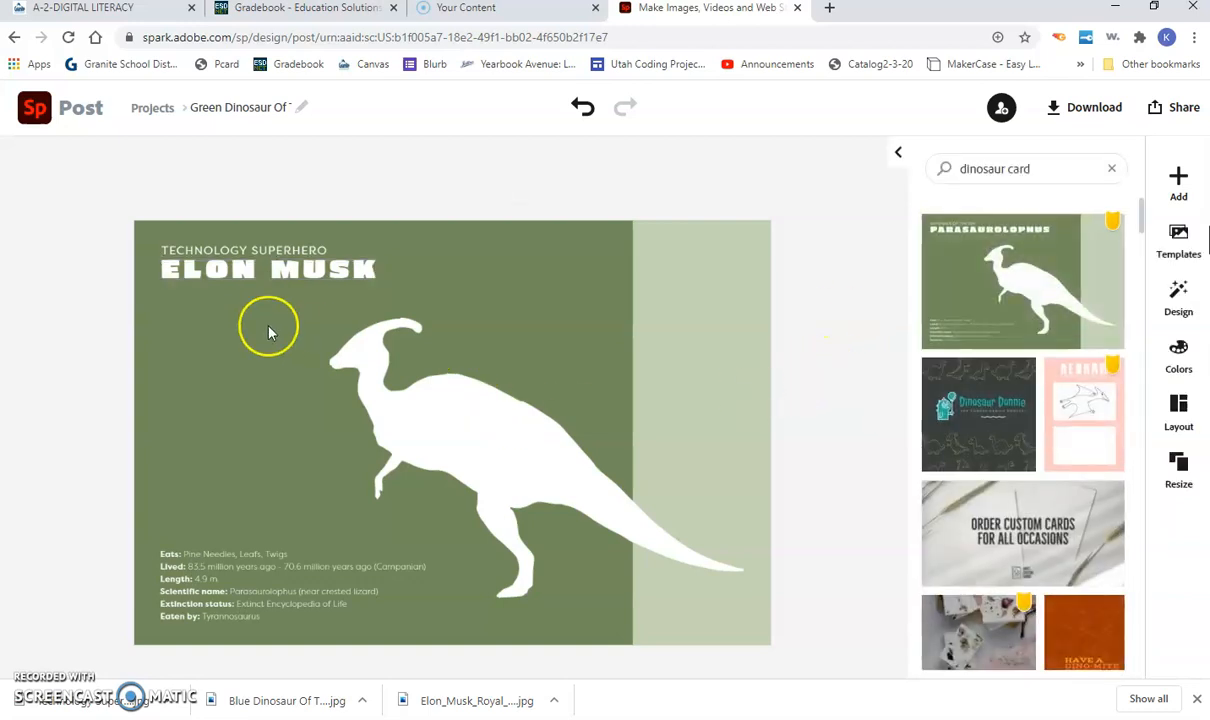
pyautogui.click(497, 428)
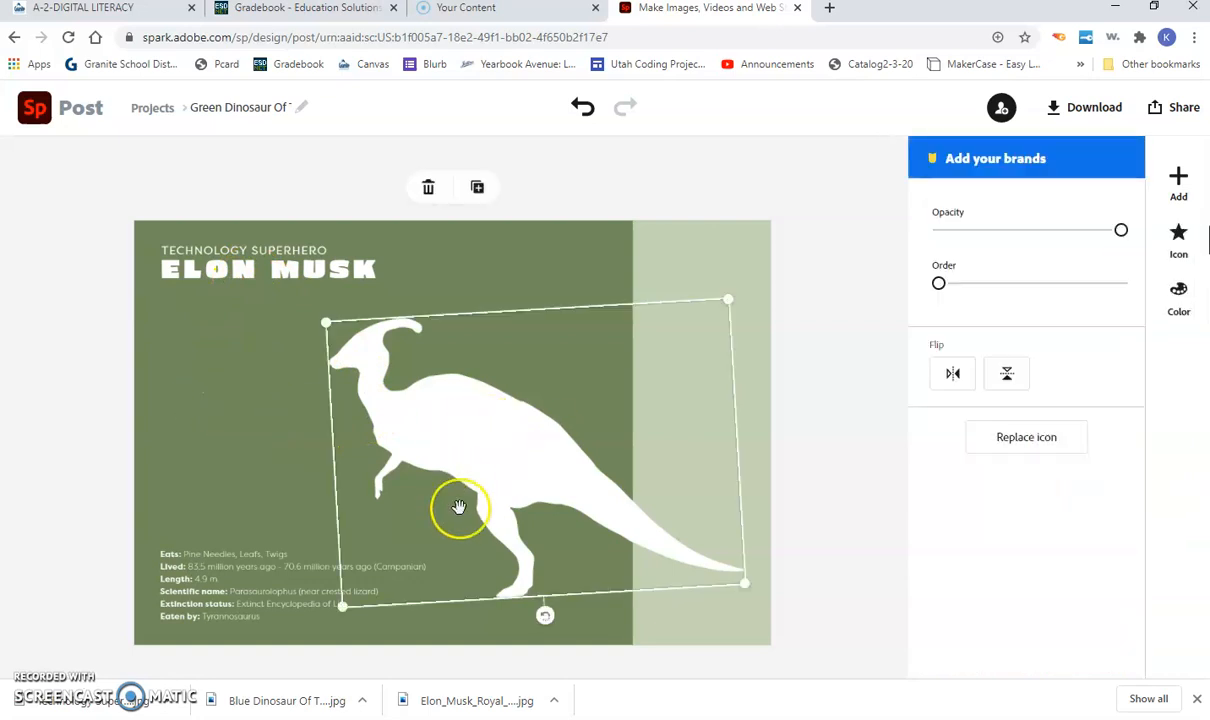
pyautogui.press('Delete')
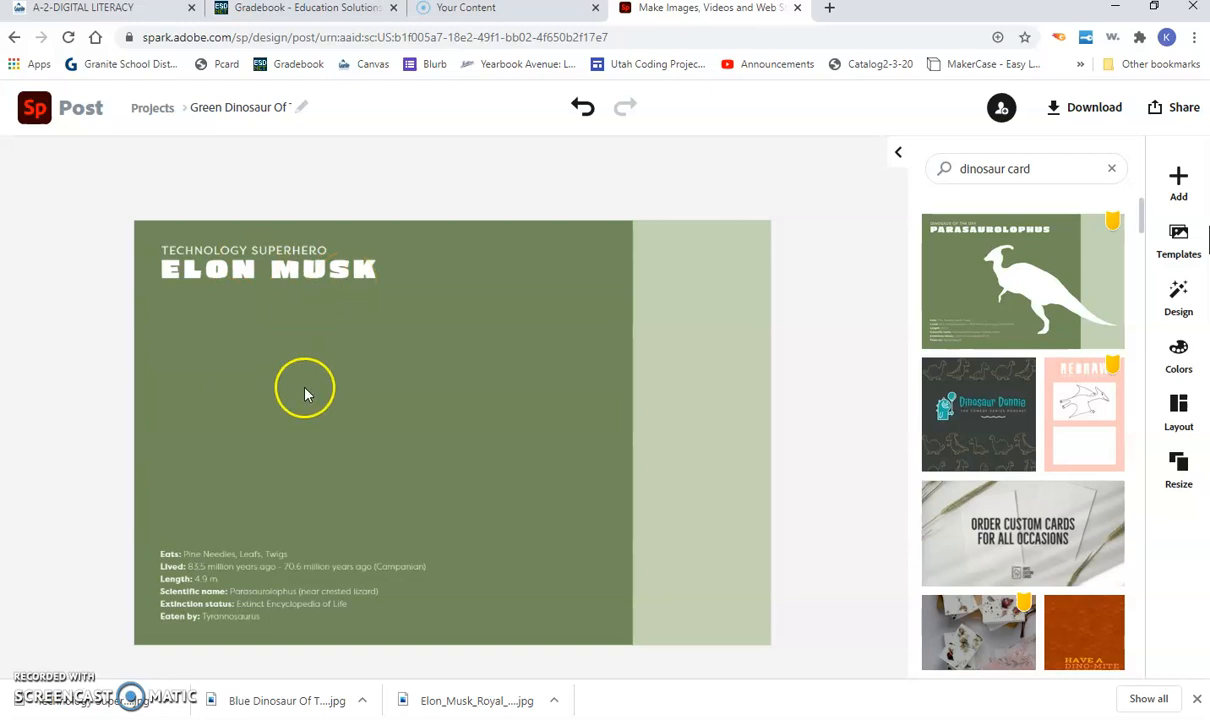
pyautogui.click(450, 375)
# Step: Search Google for the person's name in a new tab, then return to Spark
pyautogui.click(829, 8)
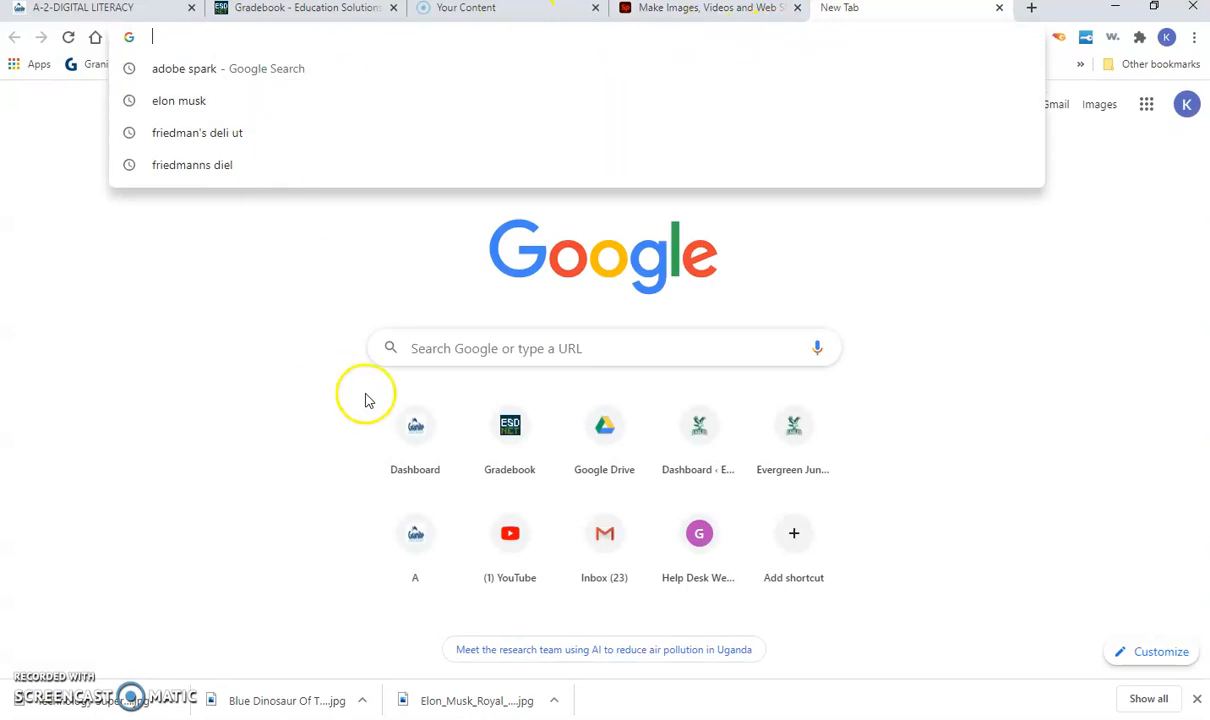
pyautogui.click(471, 354)
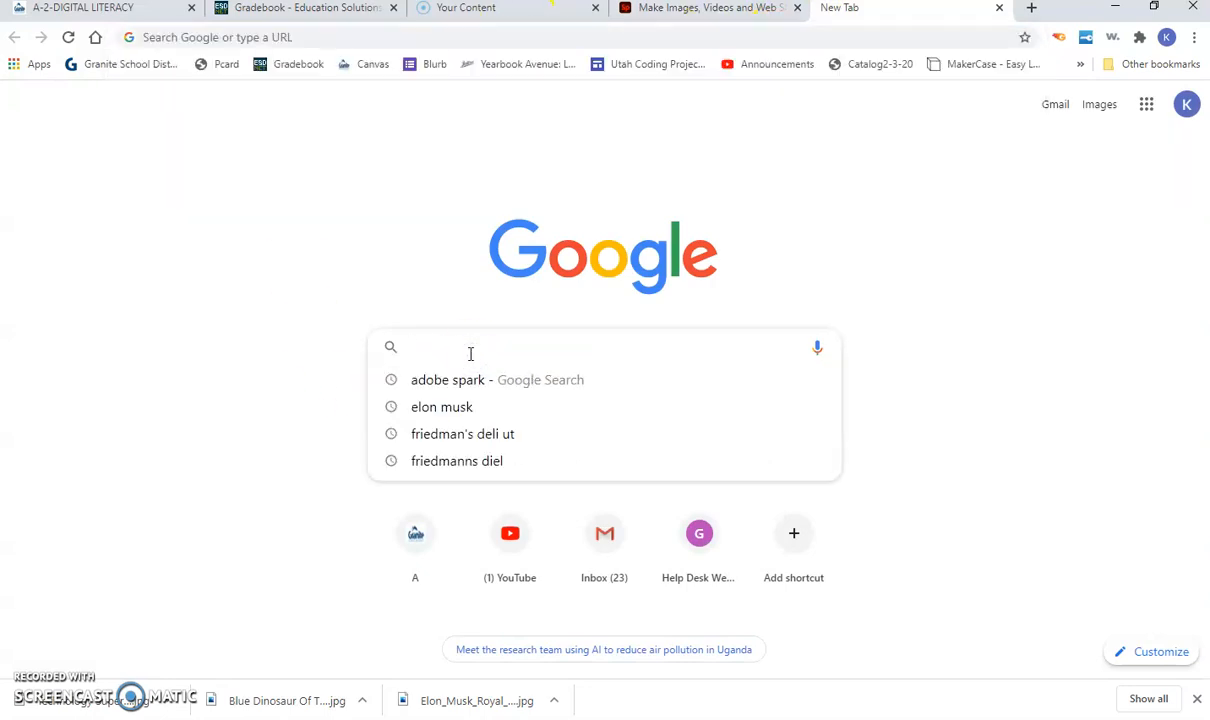
pyautogui.write('elon musk')
pyautogui.press('Return')
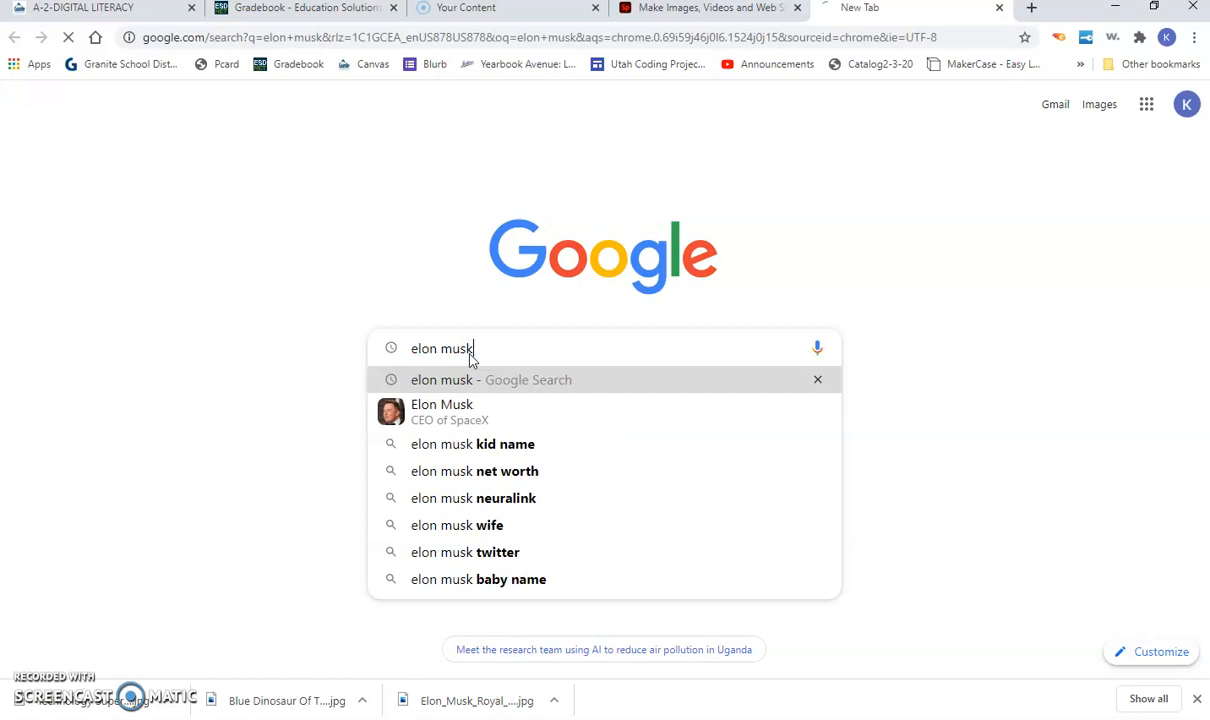
pyautogui.click(686, 8)
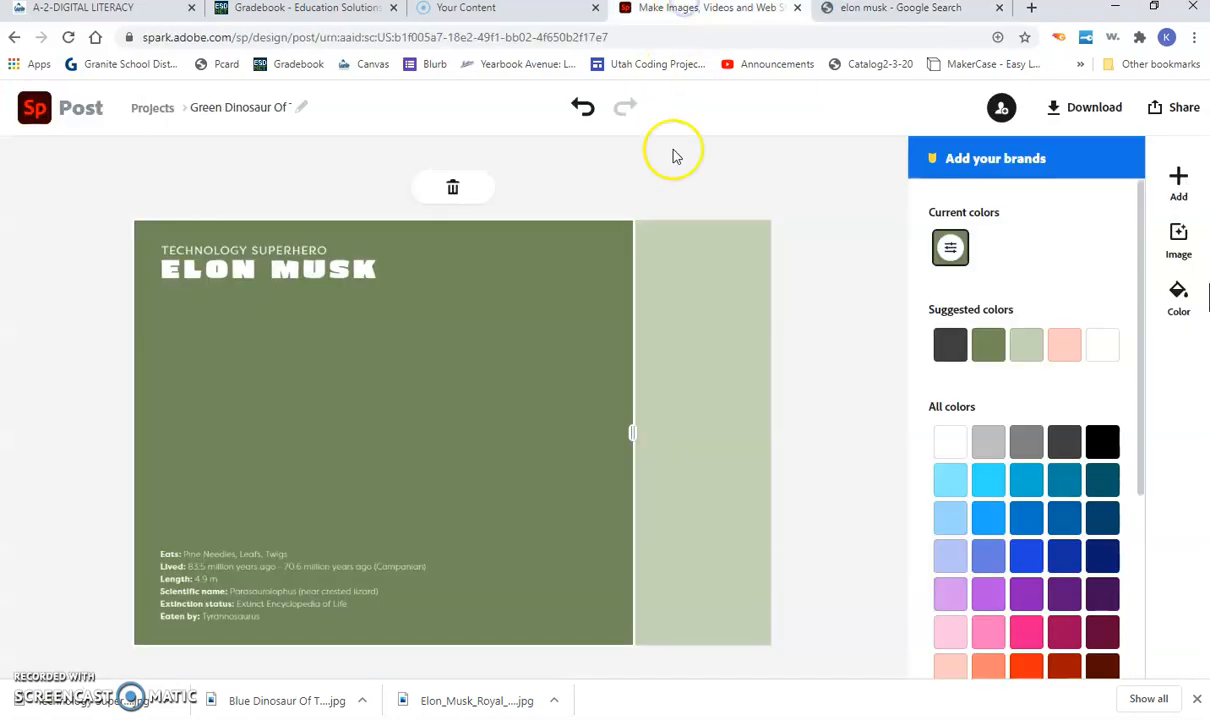
# Step: Search Spark's free stock photos for the person's name
pyautogui.click(1178, 182)
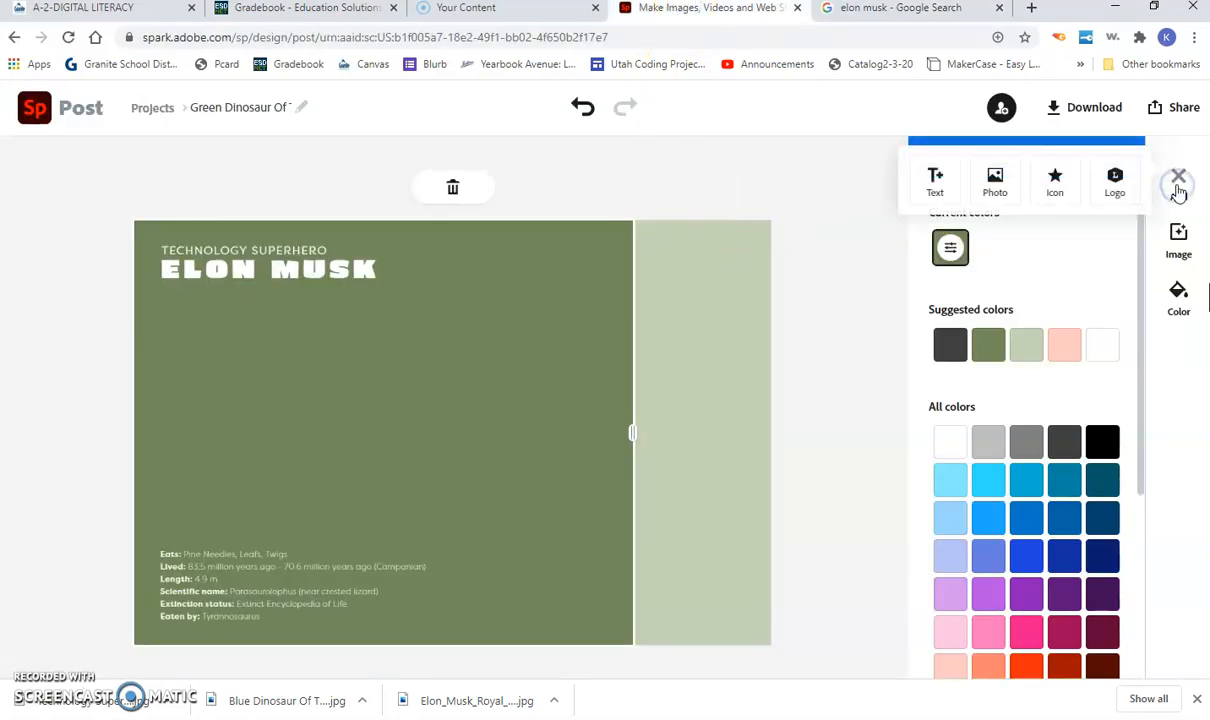
pyautogui.click(995, 182)
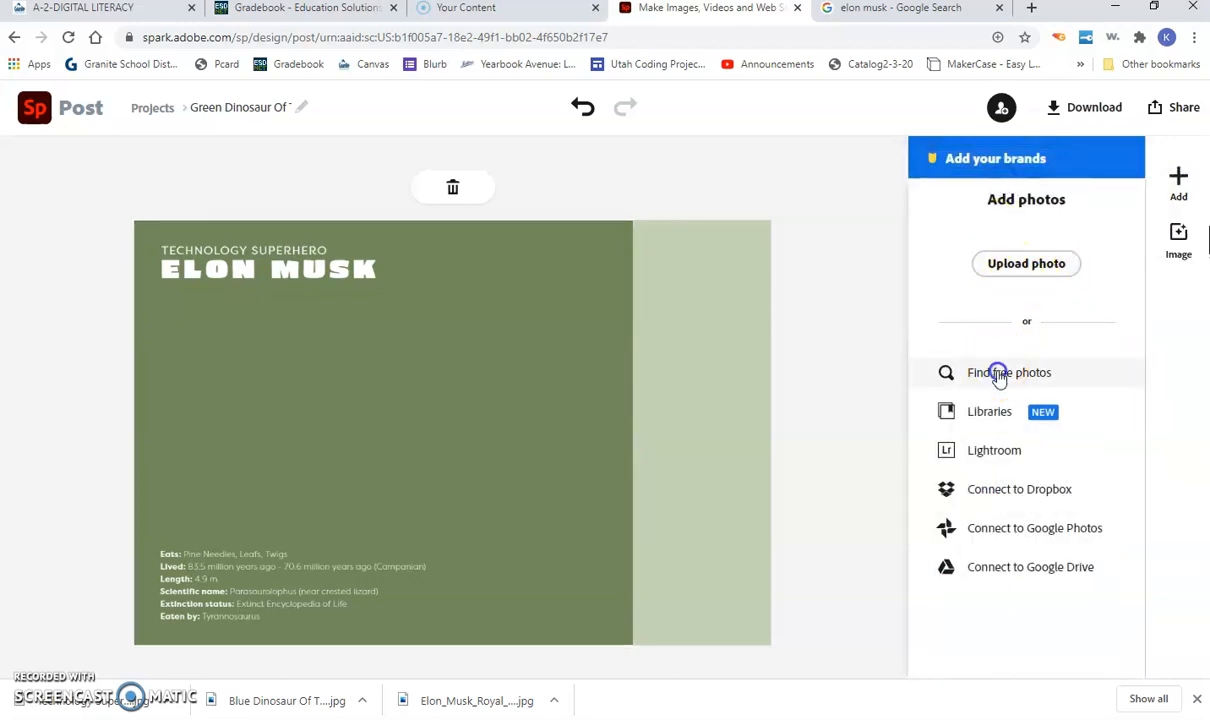
pyautogui.click(998, 375)
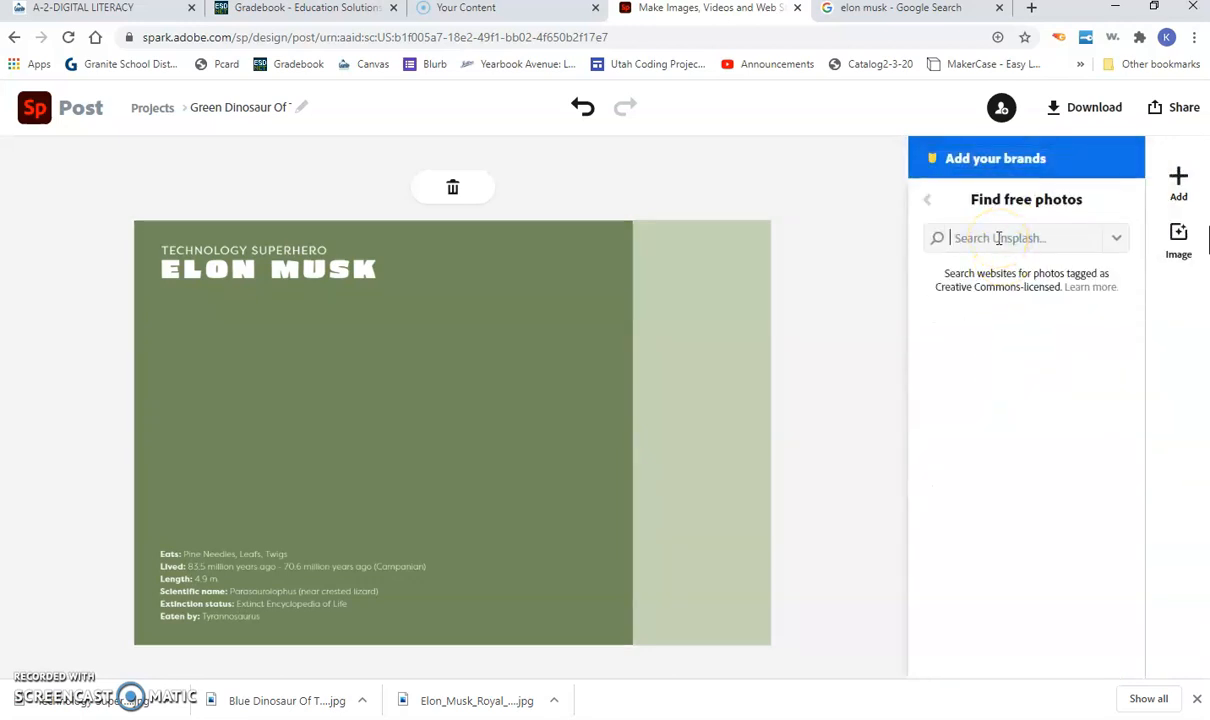
pyautogui.write('elon musk')
pyautogui.press('Return')
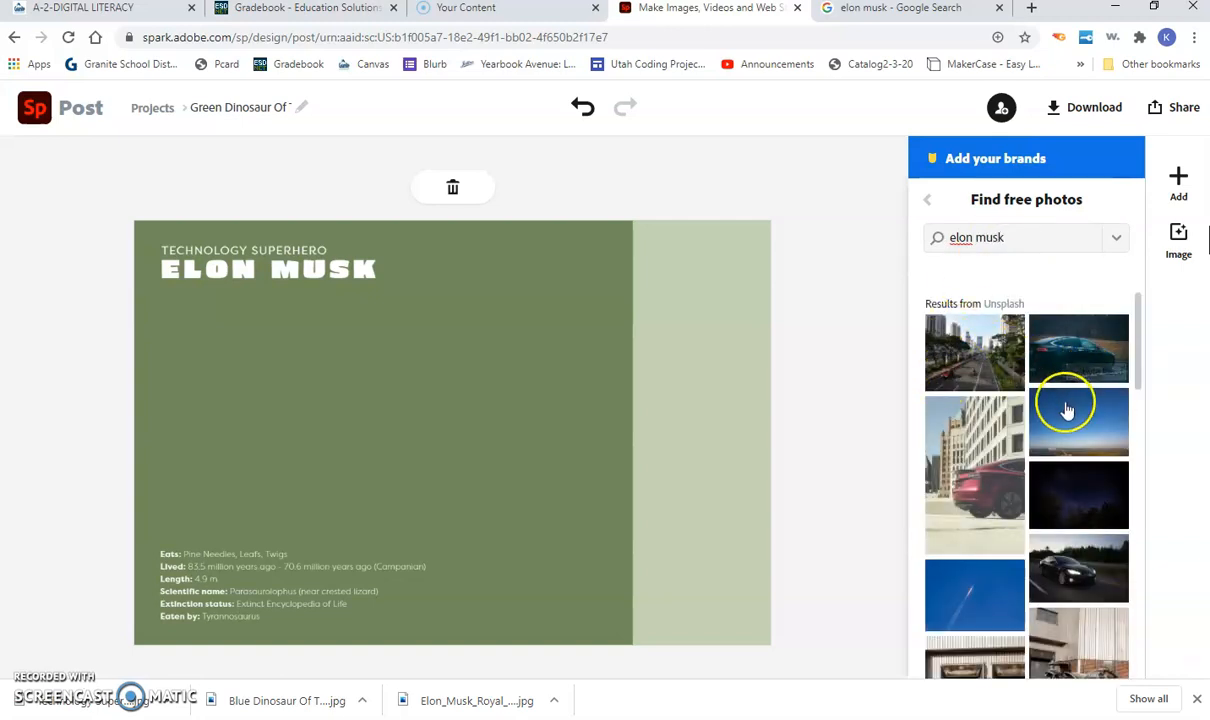
# Step: Look through the mostly car photo results, back out, and return to the Google results
pyautogui.scroll(-2, 1040, 450)
pyautogui.scroll(-3, 1001, 530)
pyautogui.scroll(-10, 1001, 538)
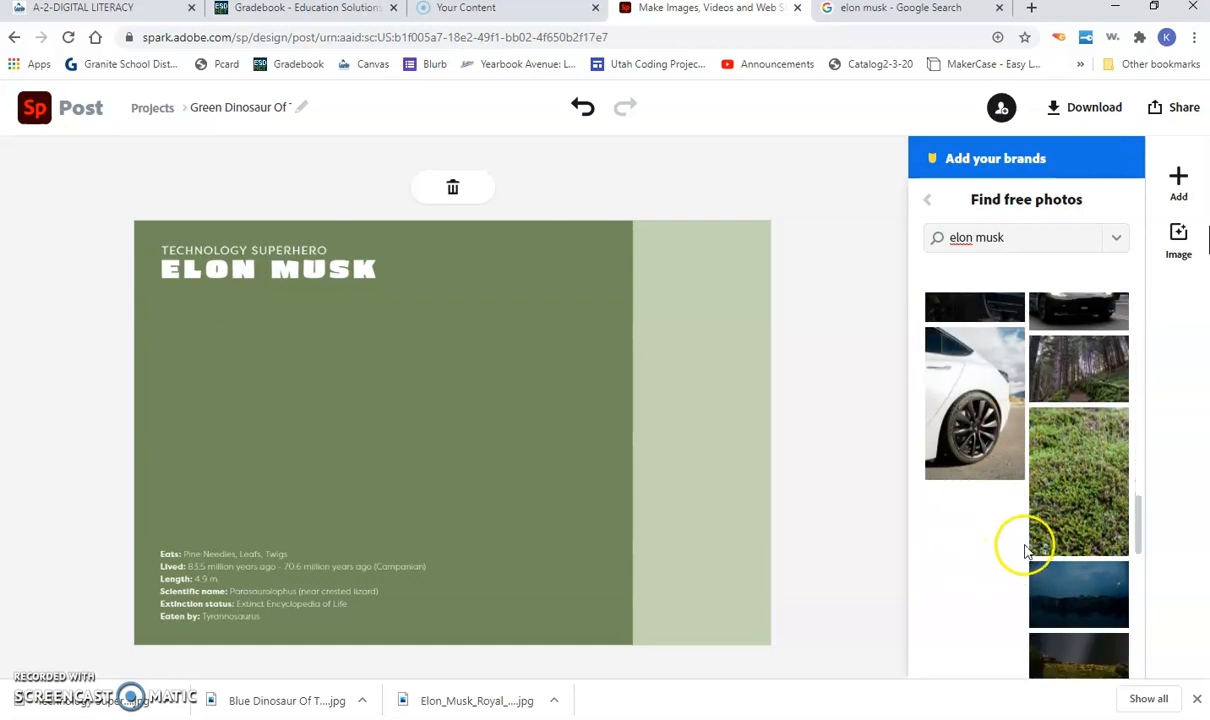
pyautogui.scroll(-10, 1025, 540)
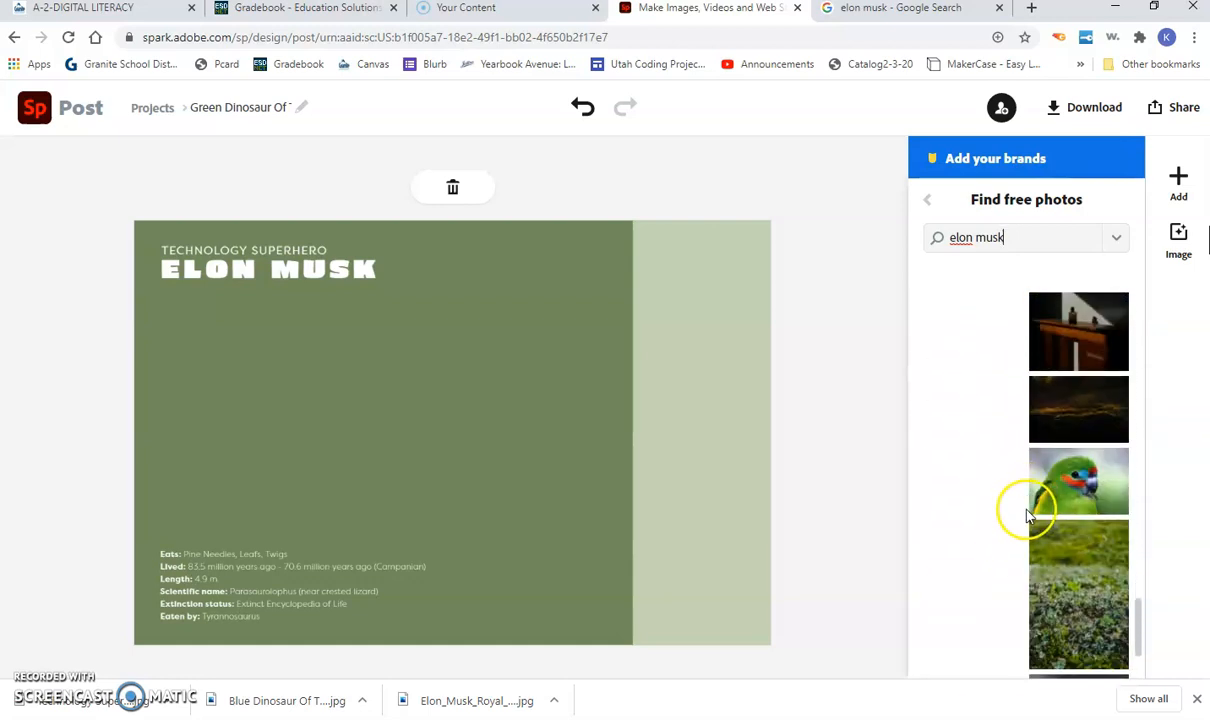
pyautogui.scroll(-10, 1030, 520)
pyautogui.scroll(20, 1035, 530)
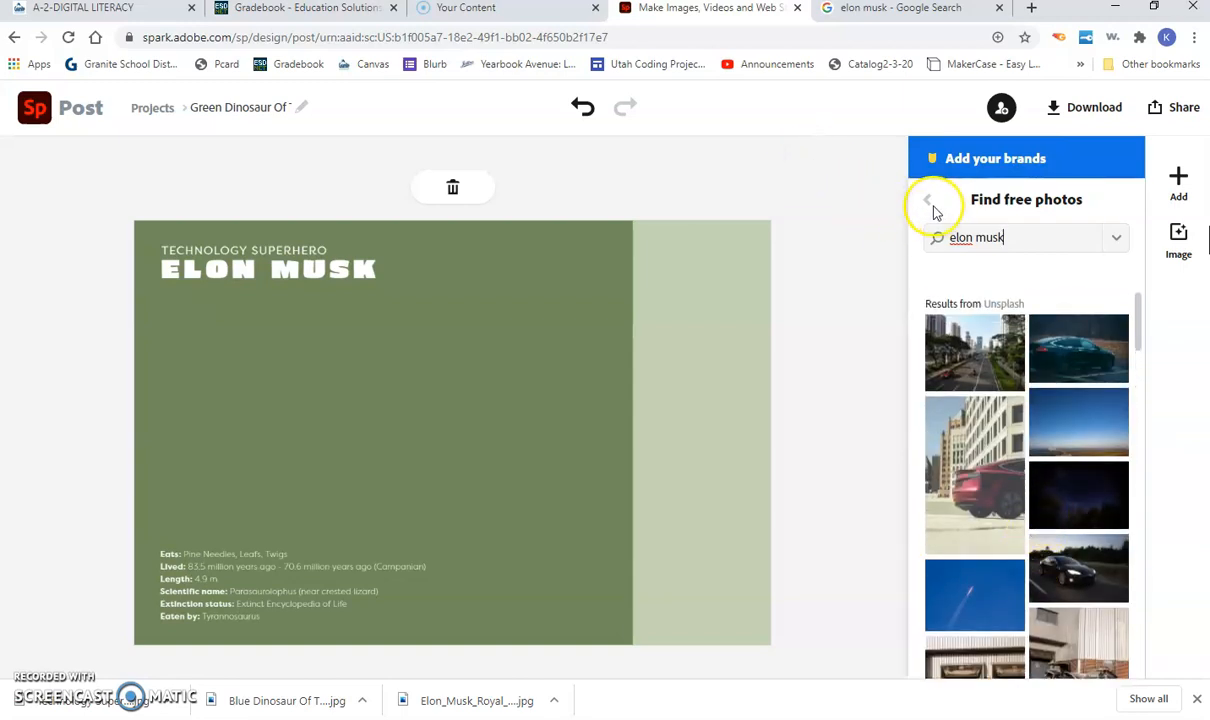
pyautogui.click(931, 206)
pyautogui.click(868, 14)
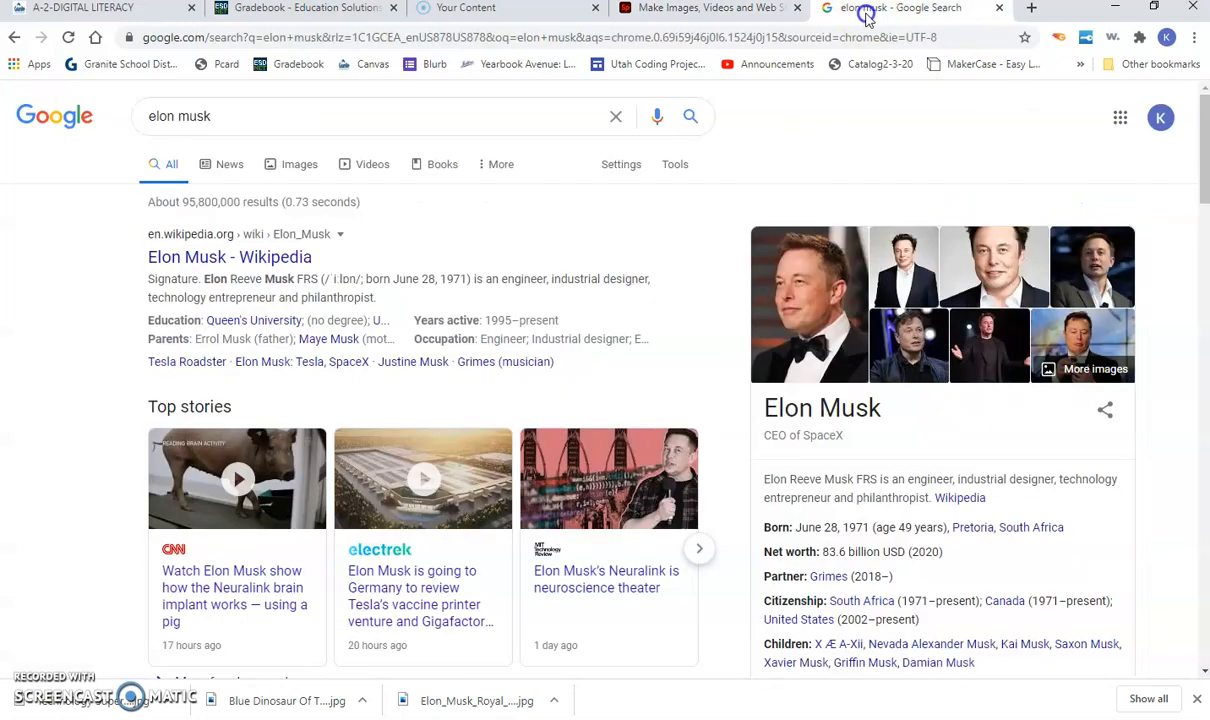
# Step: Preview the Wikipedia portrait in Google Images, cancel saving the existing file, and return to Spark
pyautogui.click(293, 175)
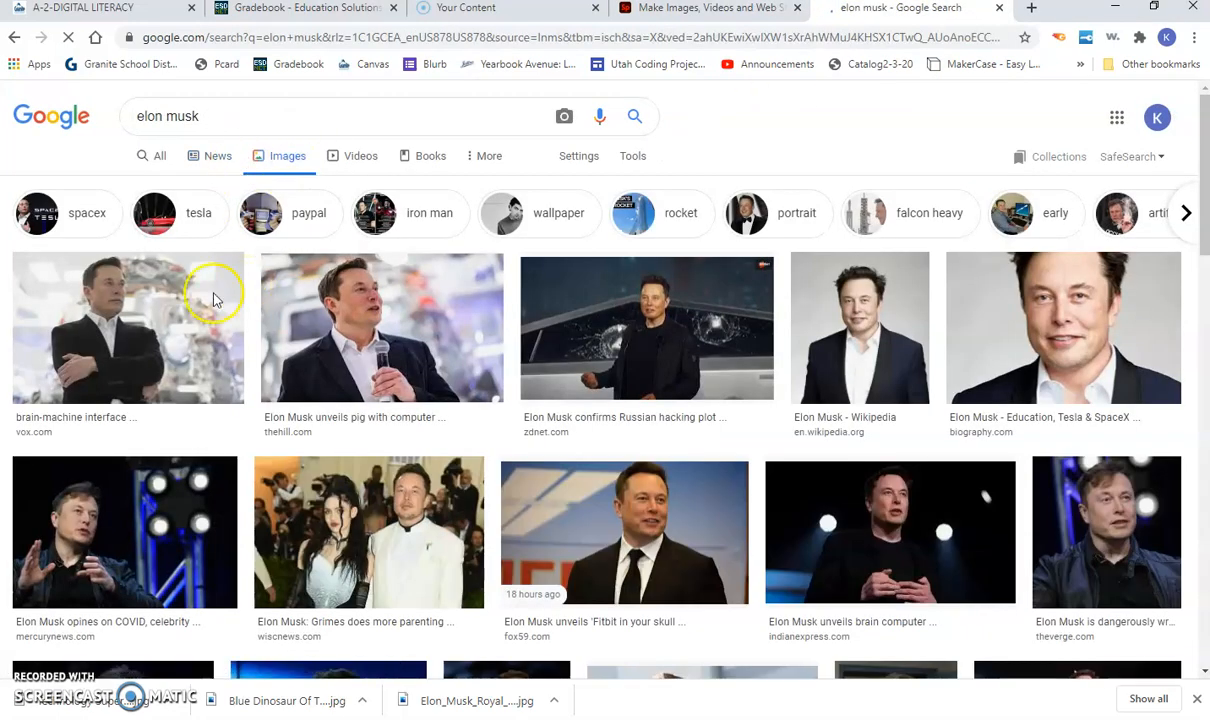
pyautogui.click(862, 350)
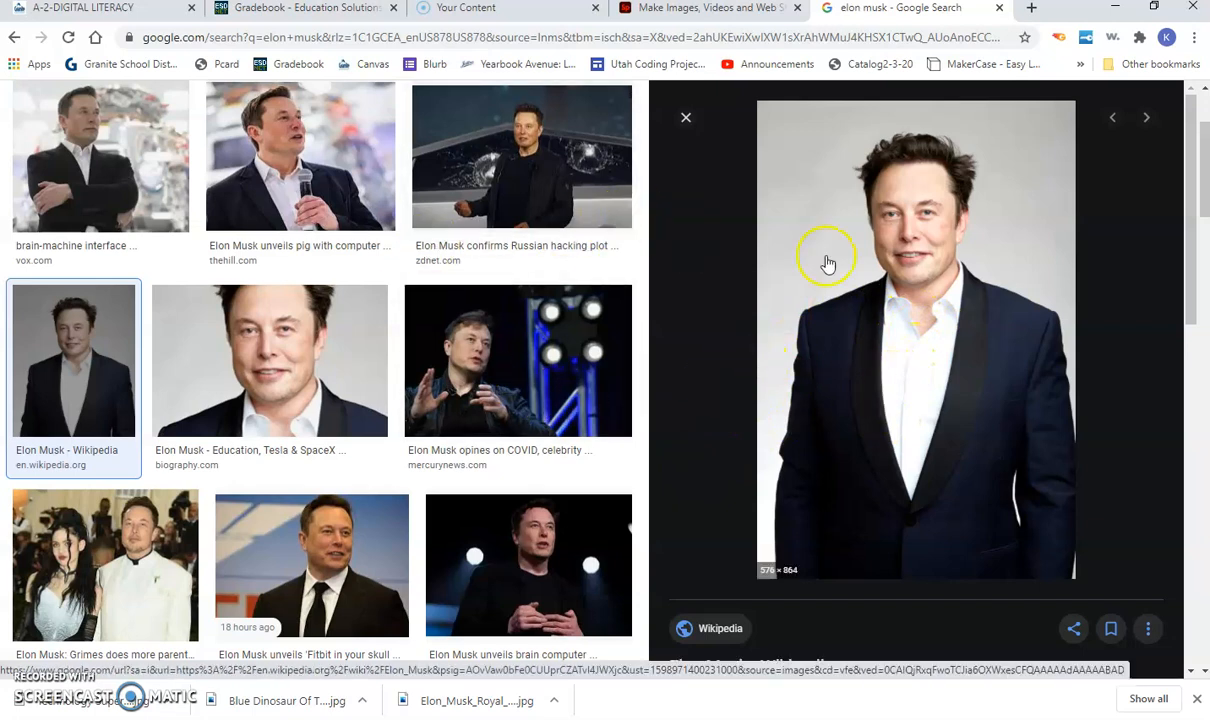
pyautogui.rightClick(891, 335)
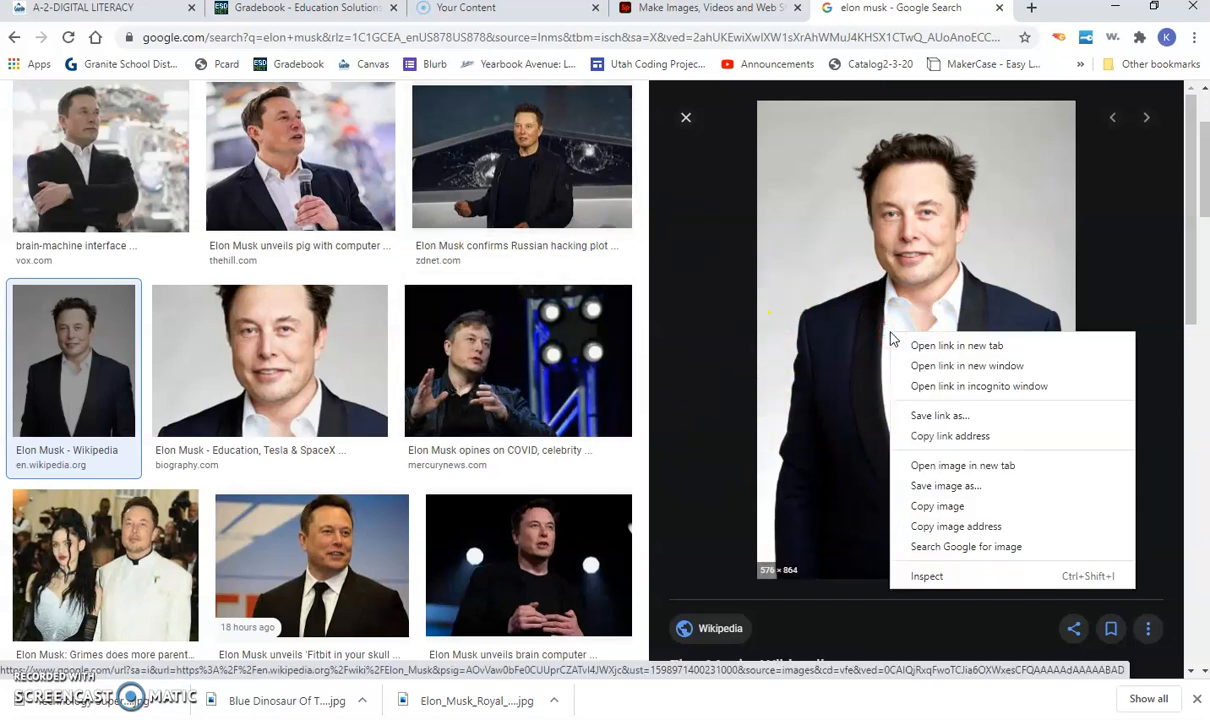
pyautogui.click(945, 486)
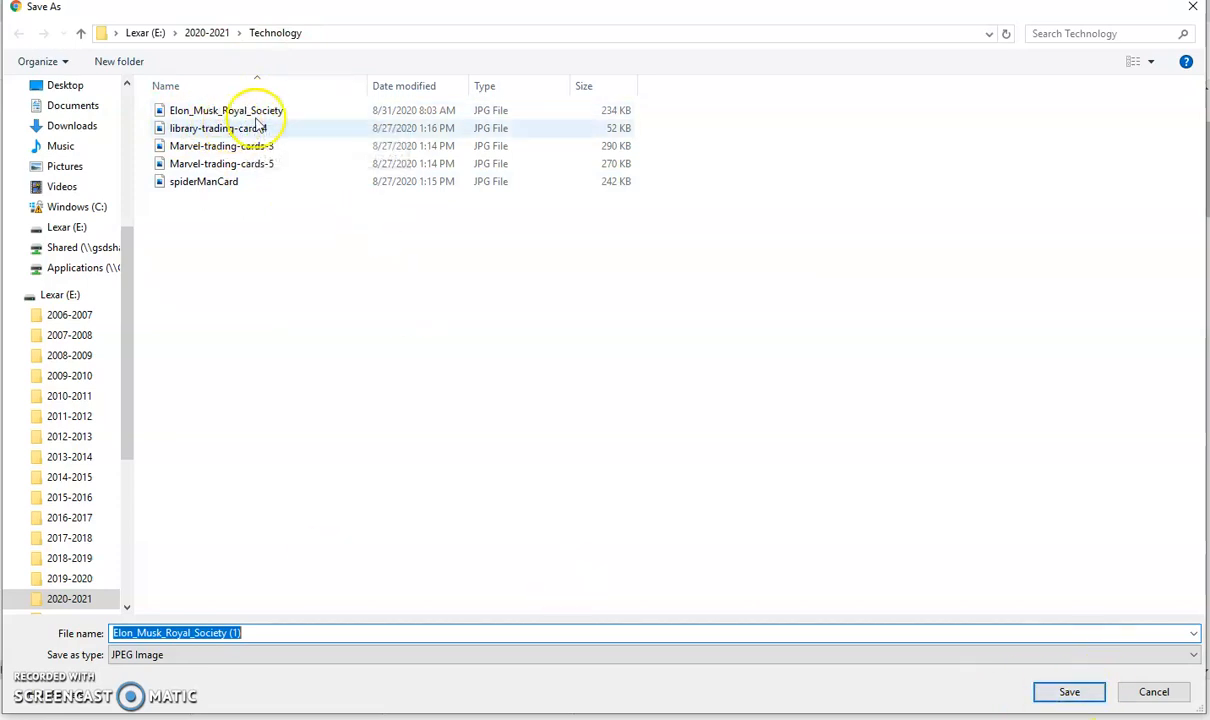
pyautogui.click(1154, 691)
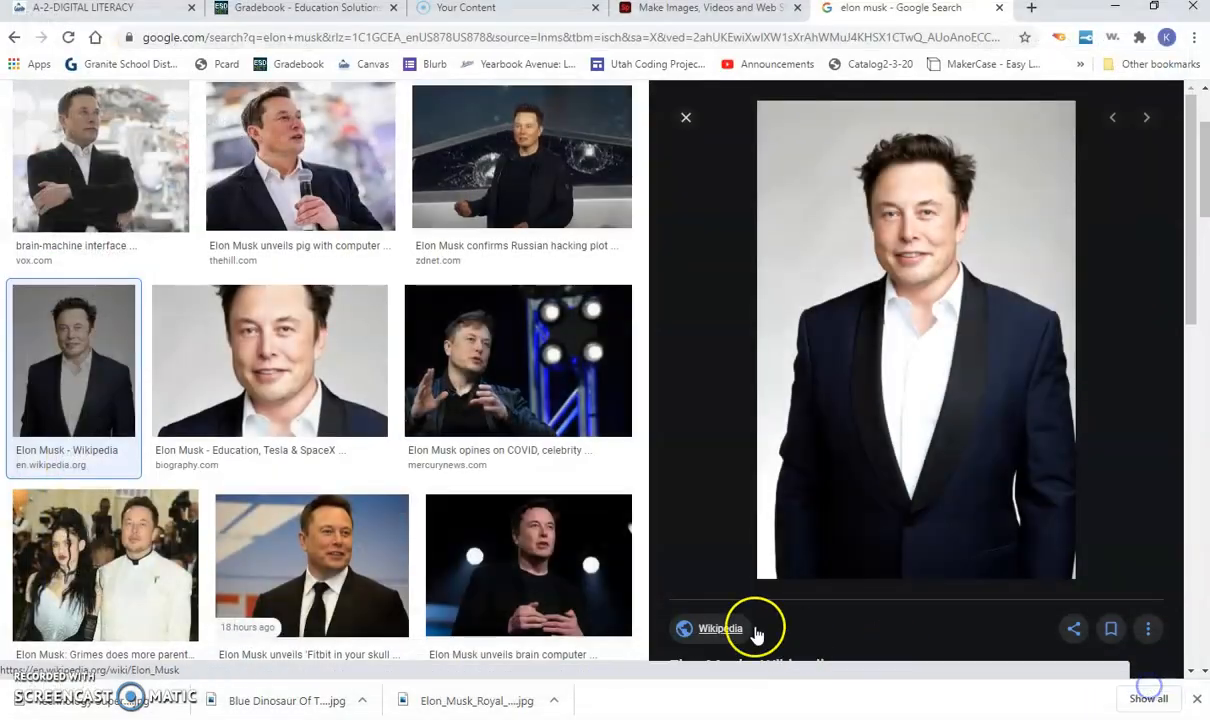
pyautogui.click(678, 10)
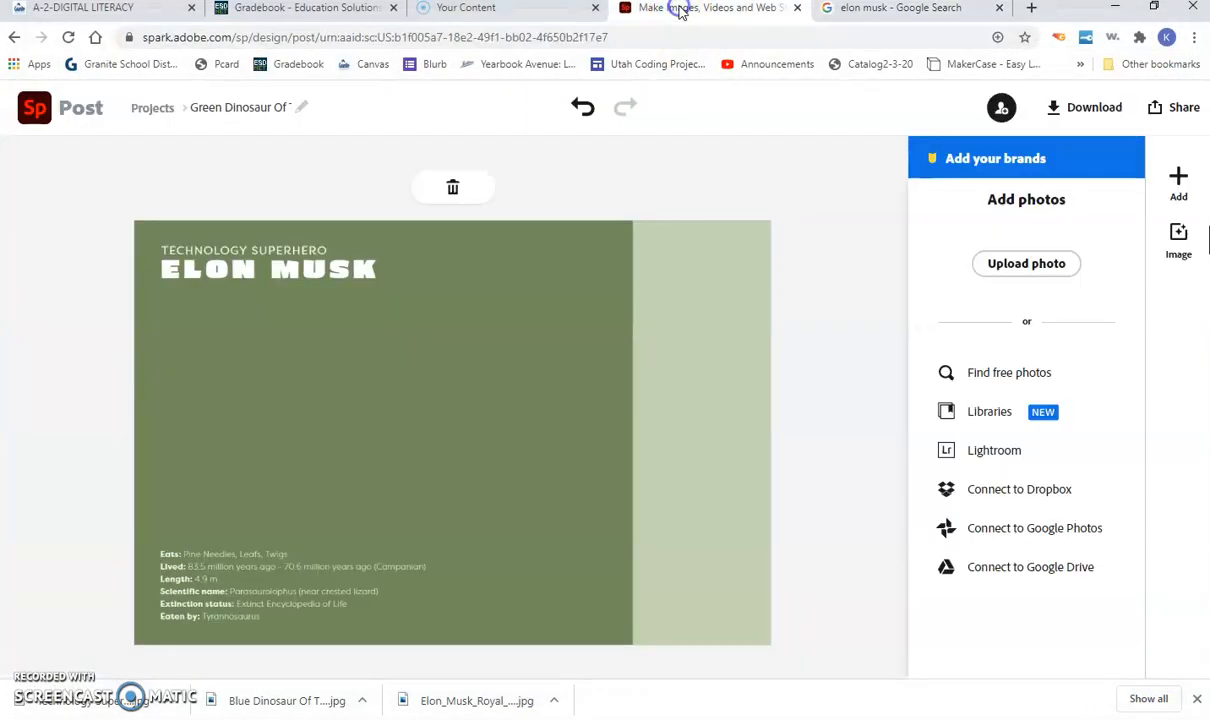
# Step: Upload Elon_Musk_Royal_Society from Lexar (E:) > 2020-2021 > Technology to the card
pyautogui.click(1019, 275)
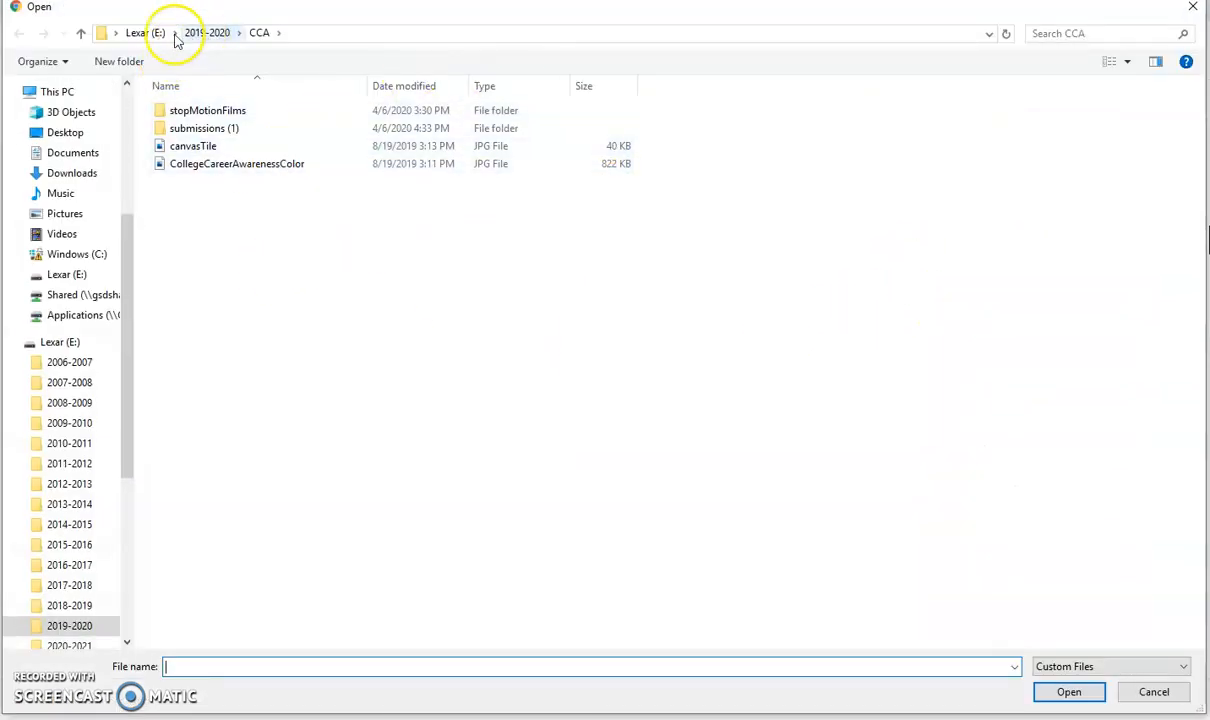
pyautogui.click(135, 33)
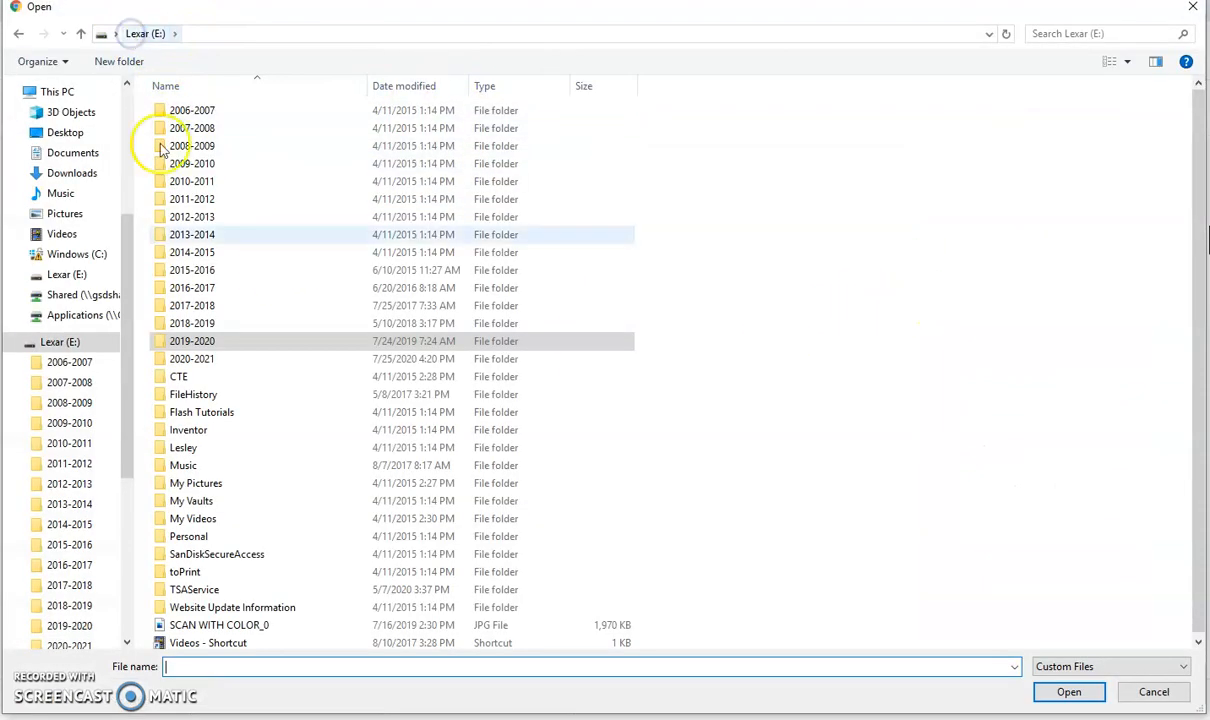
pyautogui.doubleClick(196, 366)
pyautogui.click(203, 199)
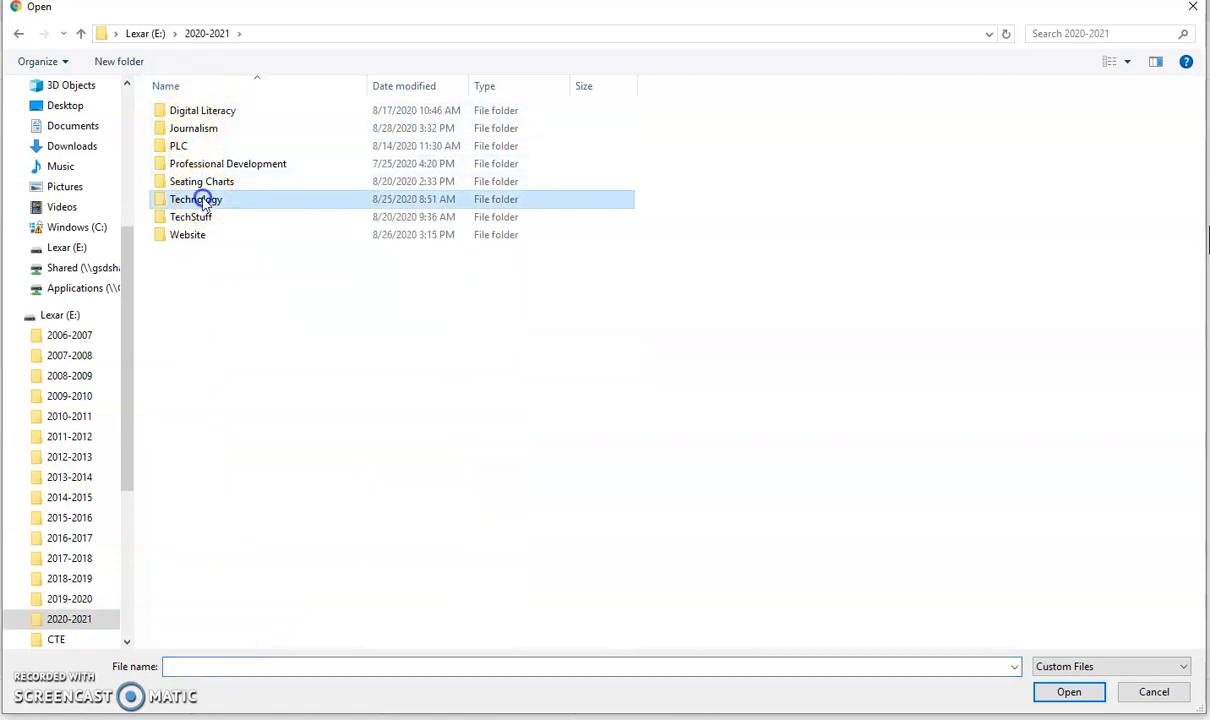
pyautogui.doubleClick(203, 199)
pyautogui.click(214, 110)
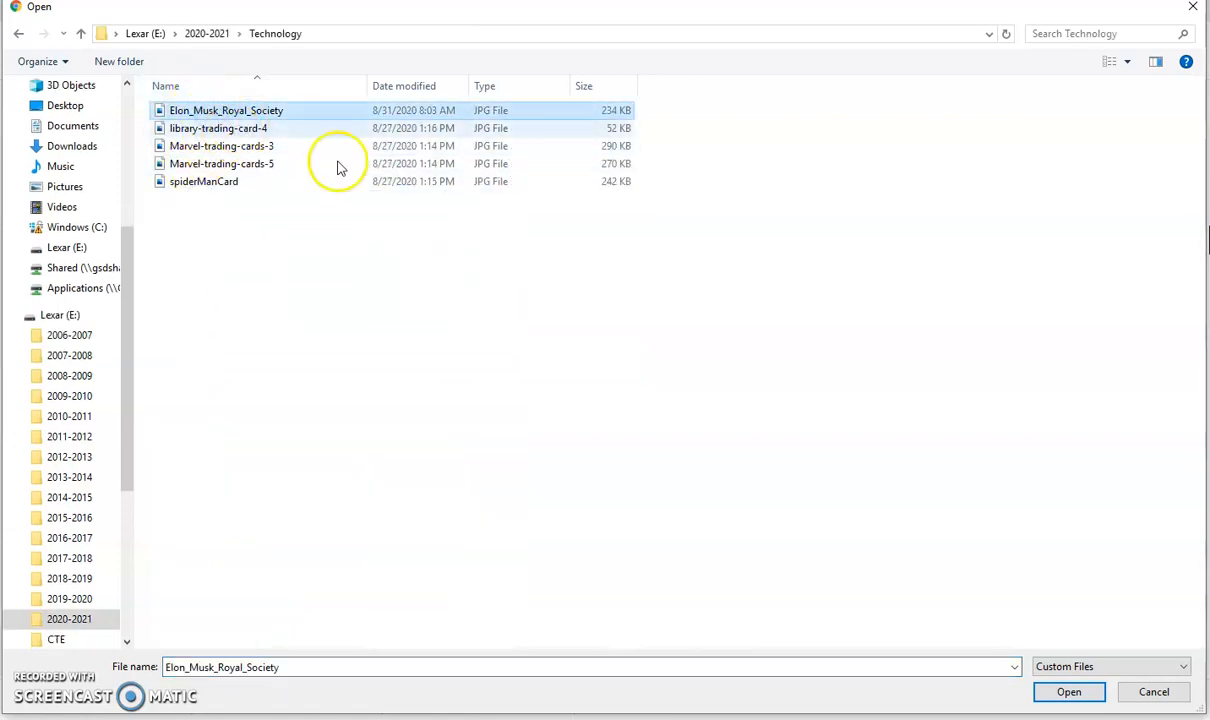
pyautogui.click(1069, 693)
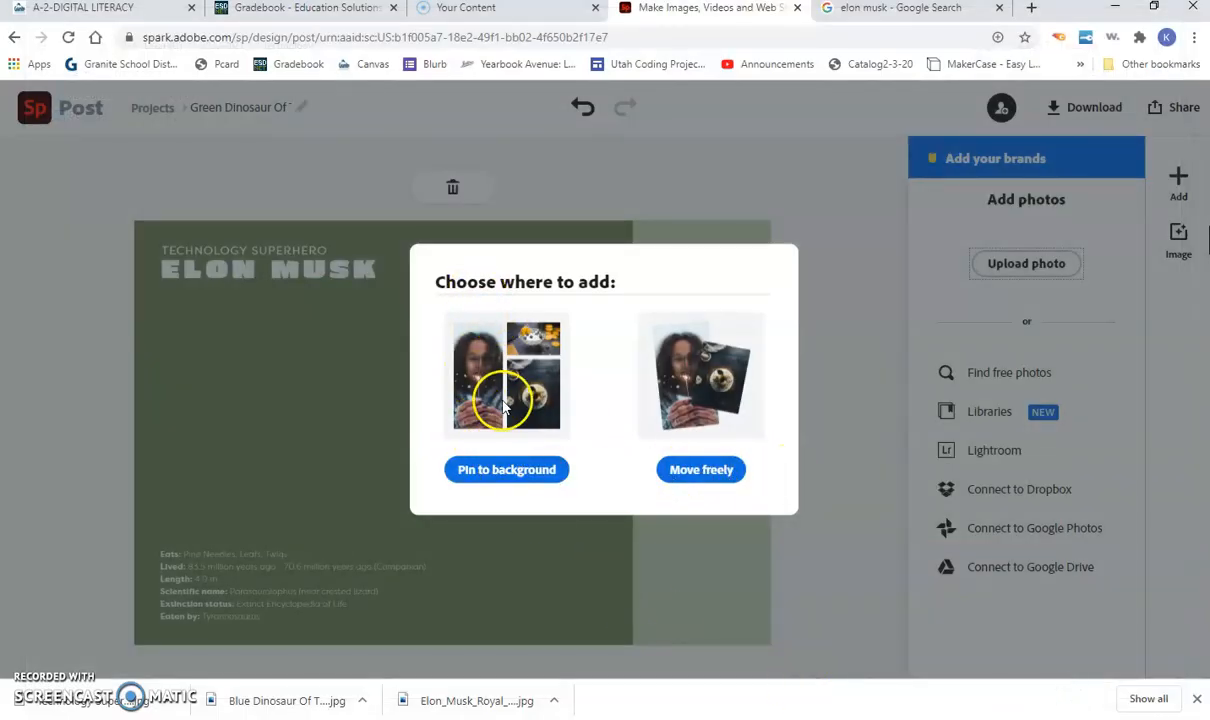
# Step: Add the portrait as a free element, shifted right, tilted and enlarged beside the fact list
pyautogui.click(708, 472)
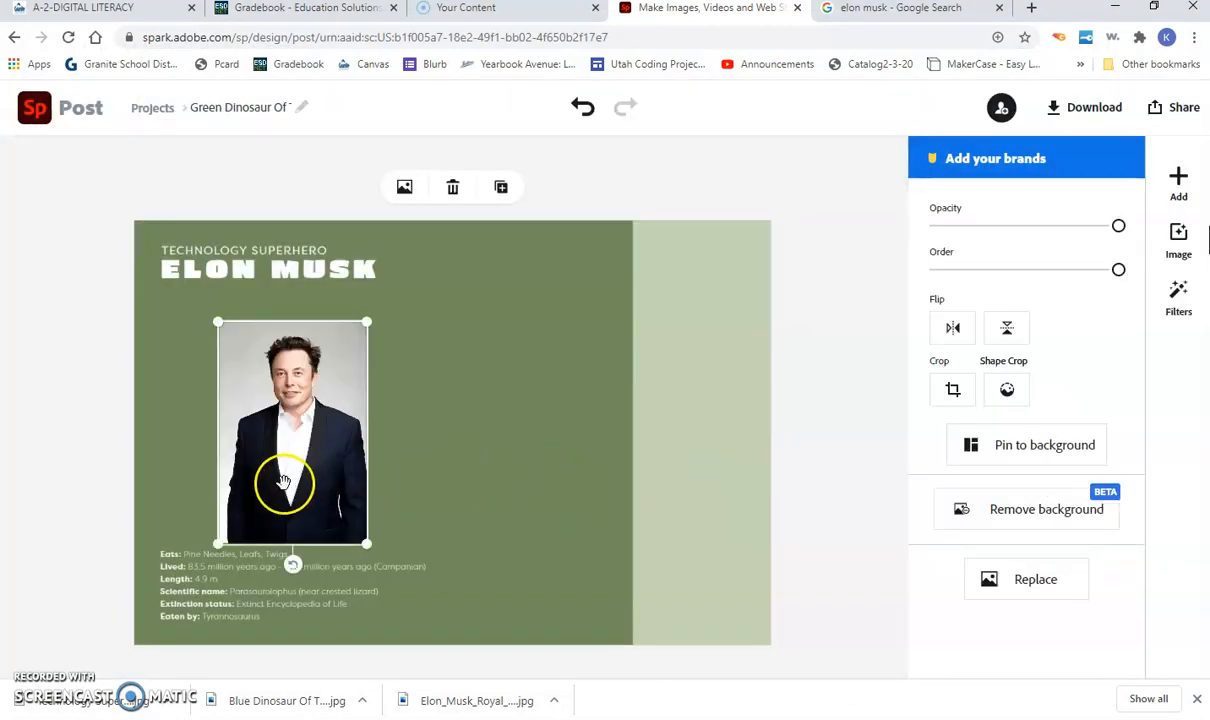
pyautogui.moveTo(301, 444); pyautogui.dragTo(472, 420)
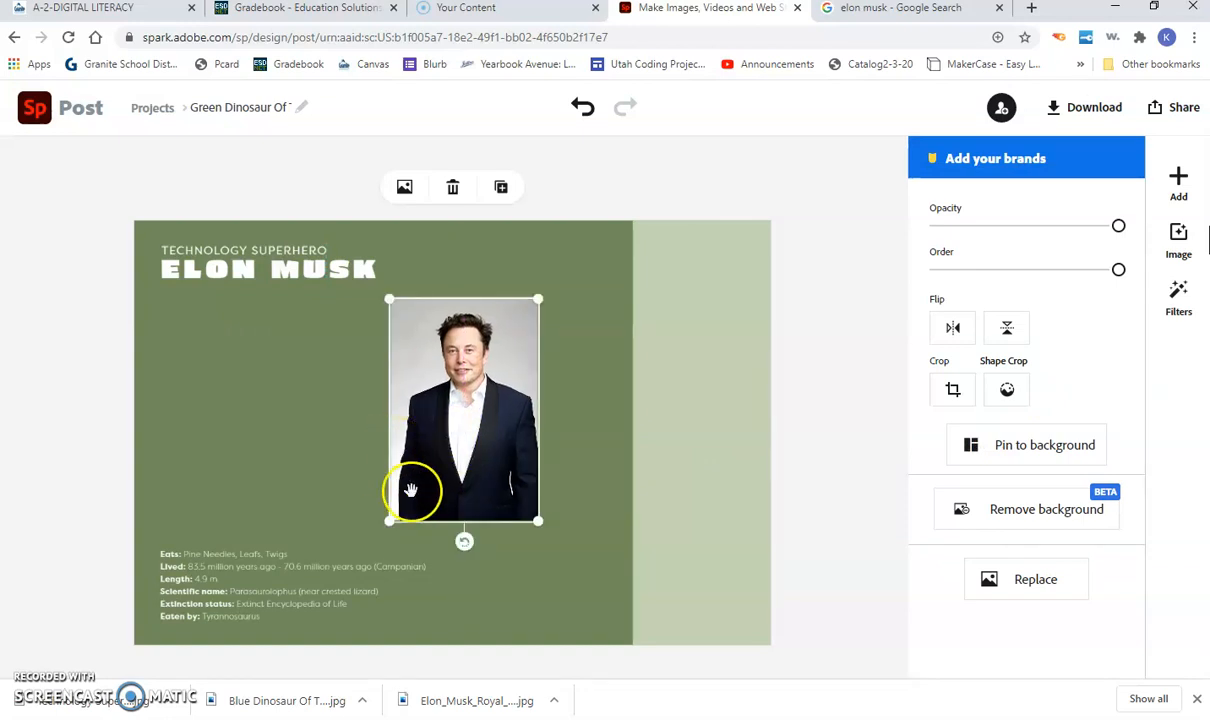
pyautogui.moveTo(463, 550); pyautogui.dragTo(422, 542)
pyautogui.moveTo(432, 494); pyautogui.dragTo(547, 398)
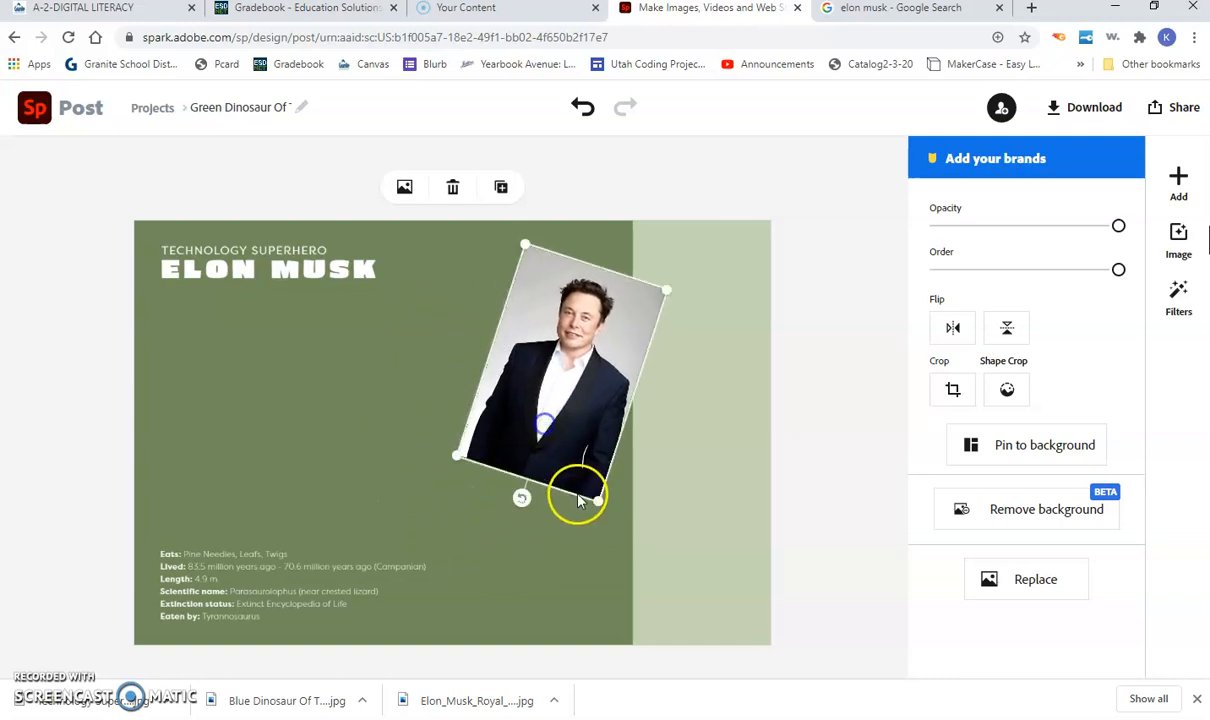
pyautogui.moveTo(597, 505); pyautogui.dragTo(691, 640)
pyautogui.moveTo(580, 549); pyautogui.dragTo(566, 548)
pyautogui.click(468, 393)
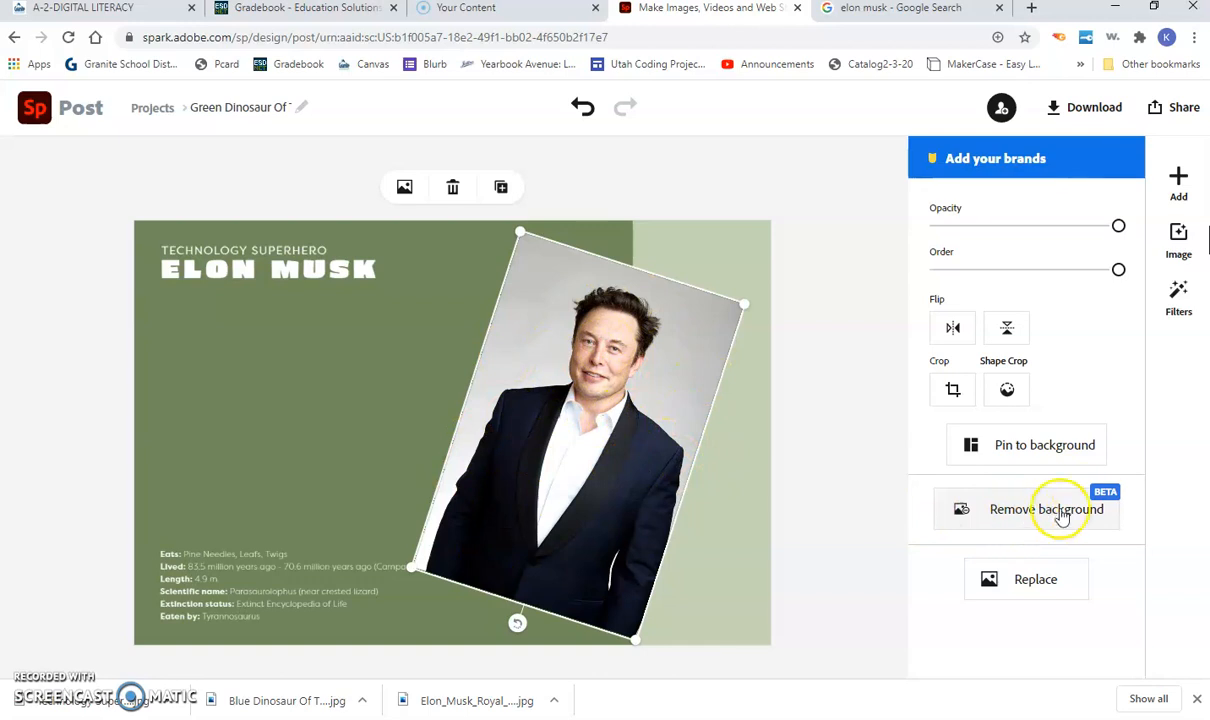
# Step: Remove the portrait's background and crop it down to head and shoulders
pyautogui.click(1012, 531)
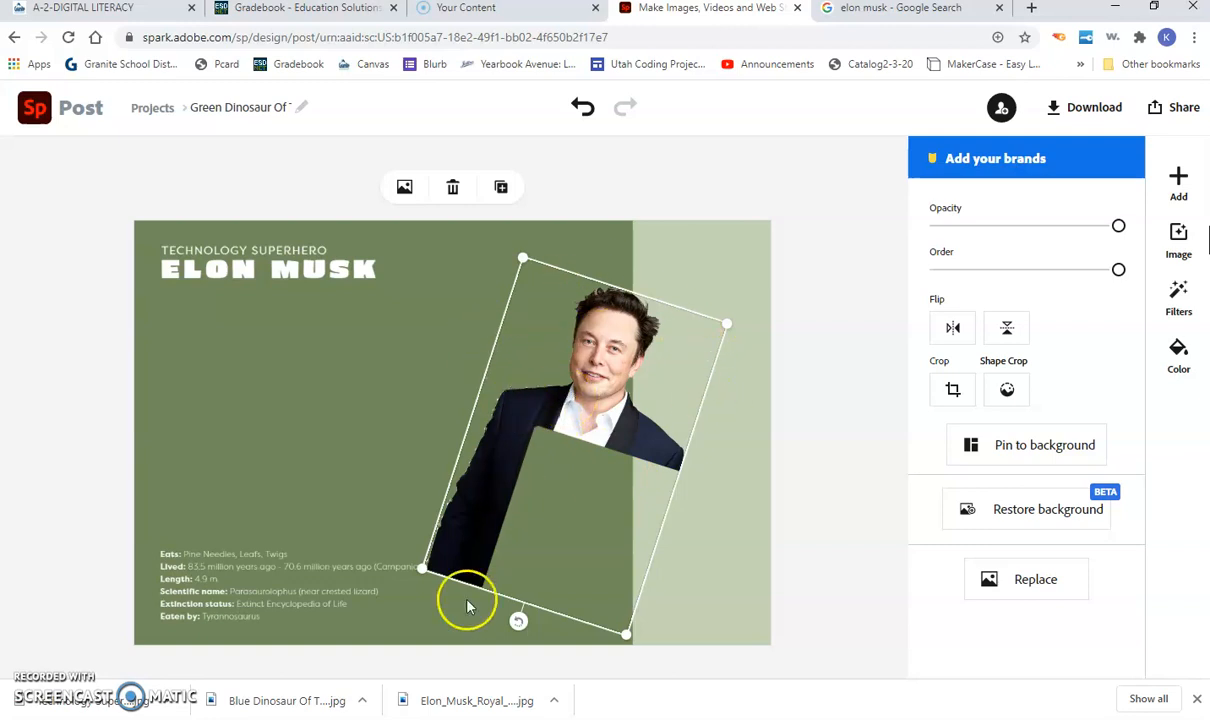
pyautogui.click(953, 390)
pyautogui.moveTo(535, 612); pyautogui.dragTo(590, 440)
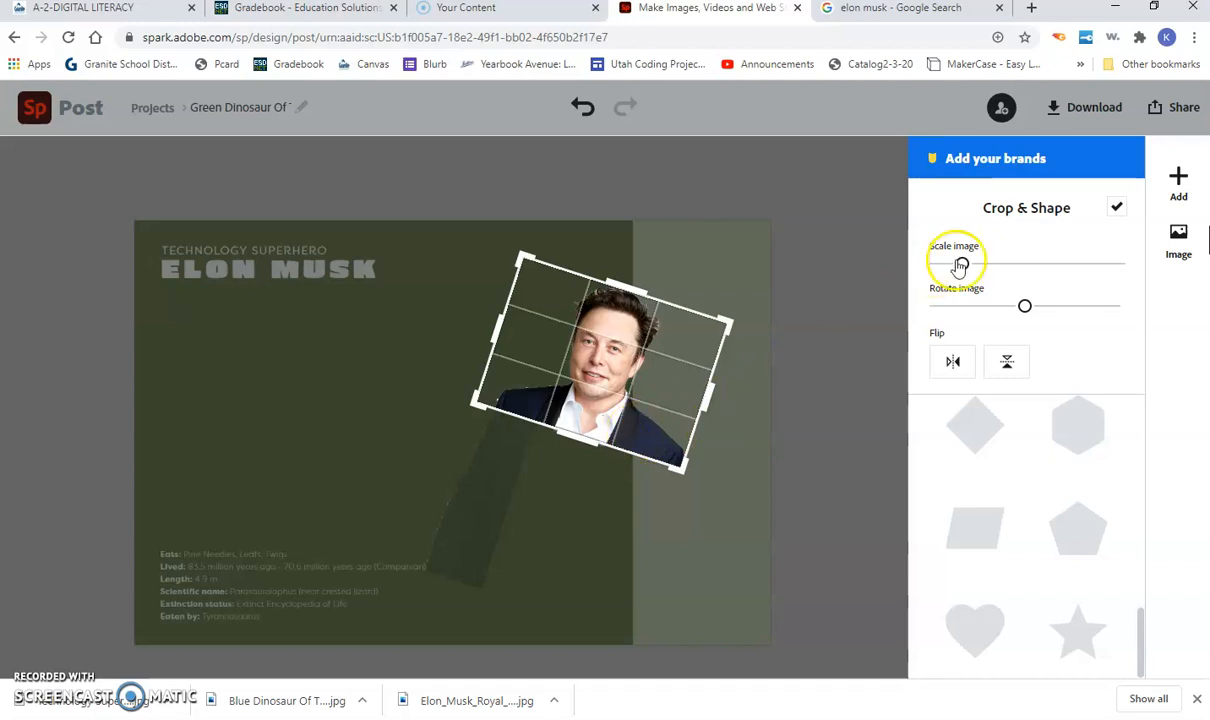
pyautogui.click(1116, 211)
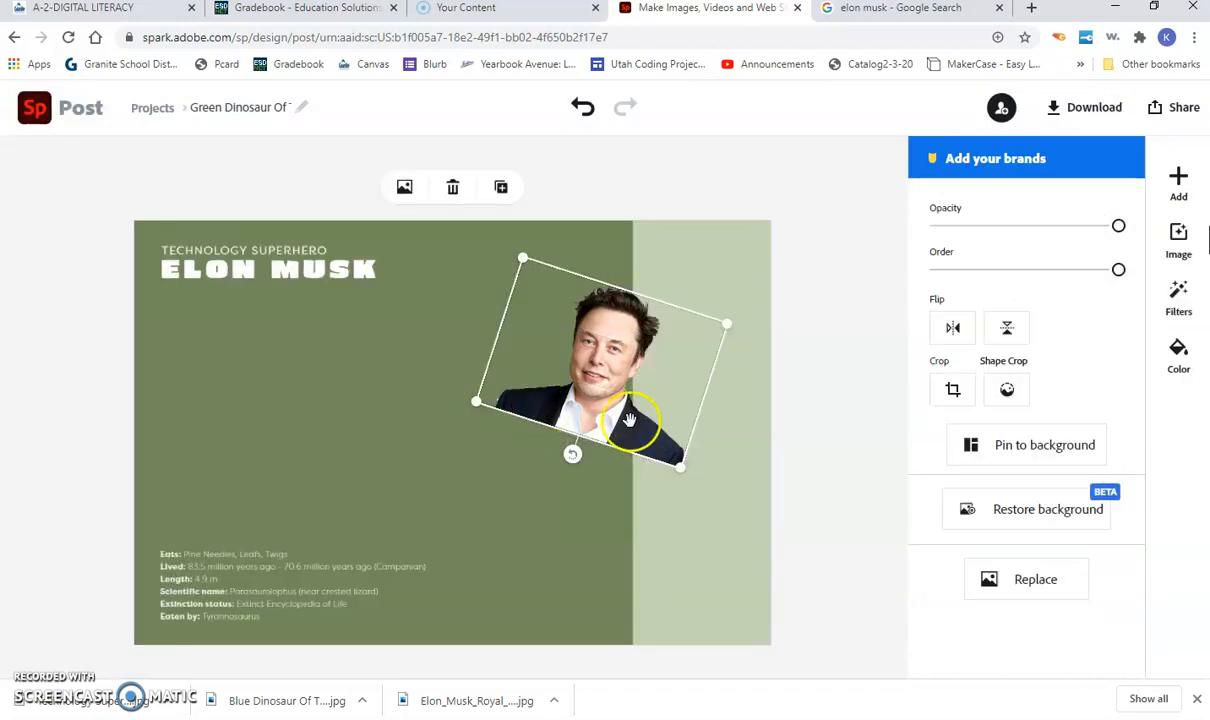
# Step: Enlarge and reposition the cut-out portrait to fill the card's right half
pyautogui.moveTo(680, 467); pyautogui.dragTo(778, 634)
pyautogui.moveTo(594, 486); pyautogui.dragTo(521, 468)
pyautogui.moveTo(707, 601); pyautogui.dragTo(775, 650)
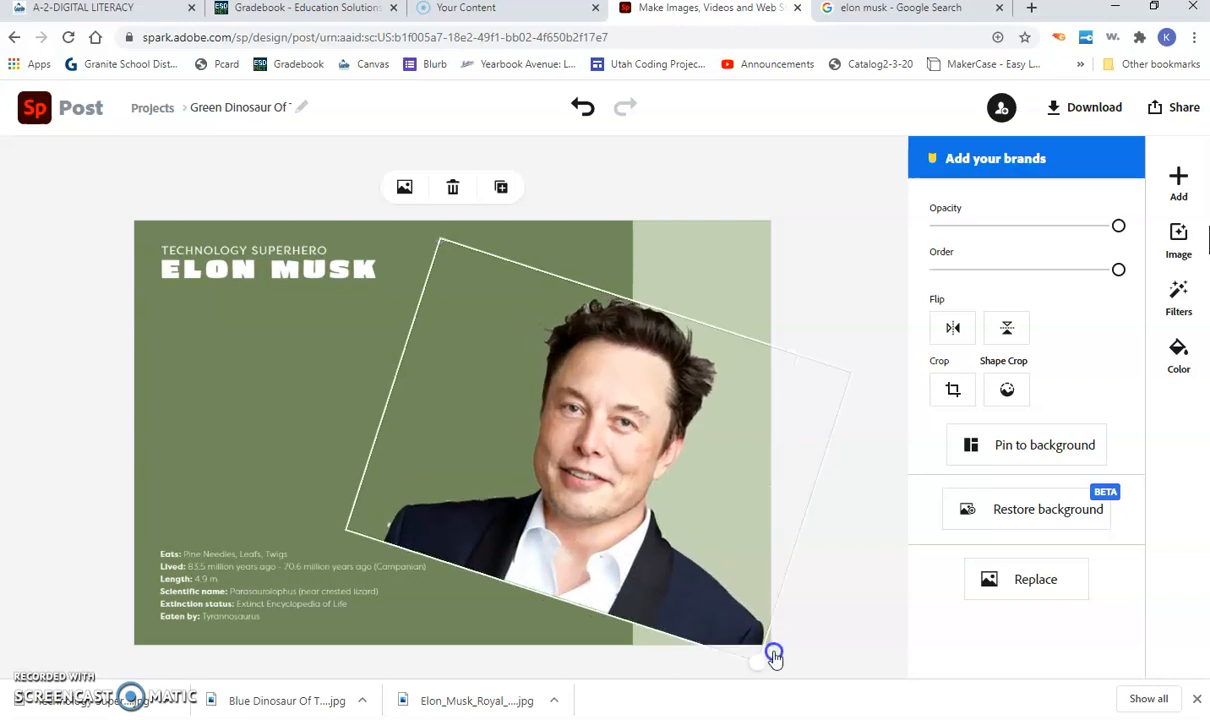
pyautogui.moveTo(617, 543); pyautogui.dragTo(608, 508)
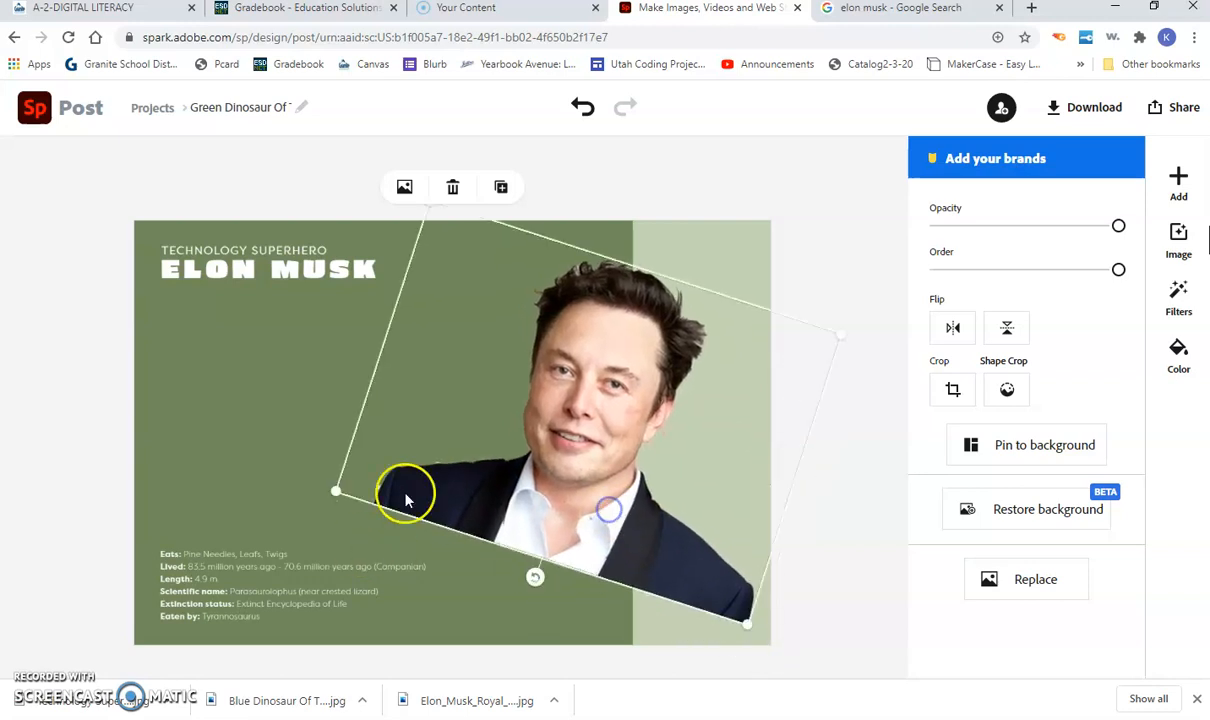
pyautogui.click(221, 416)
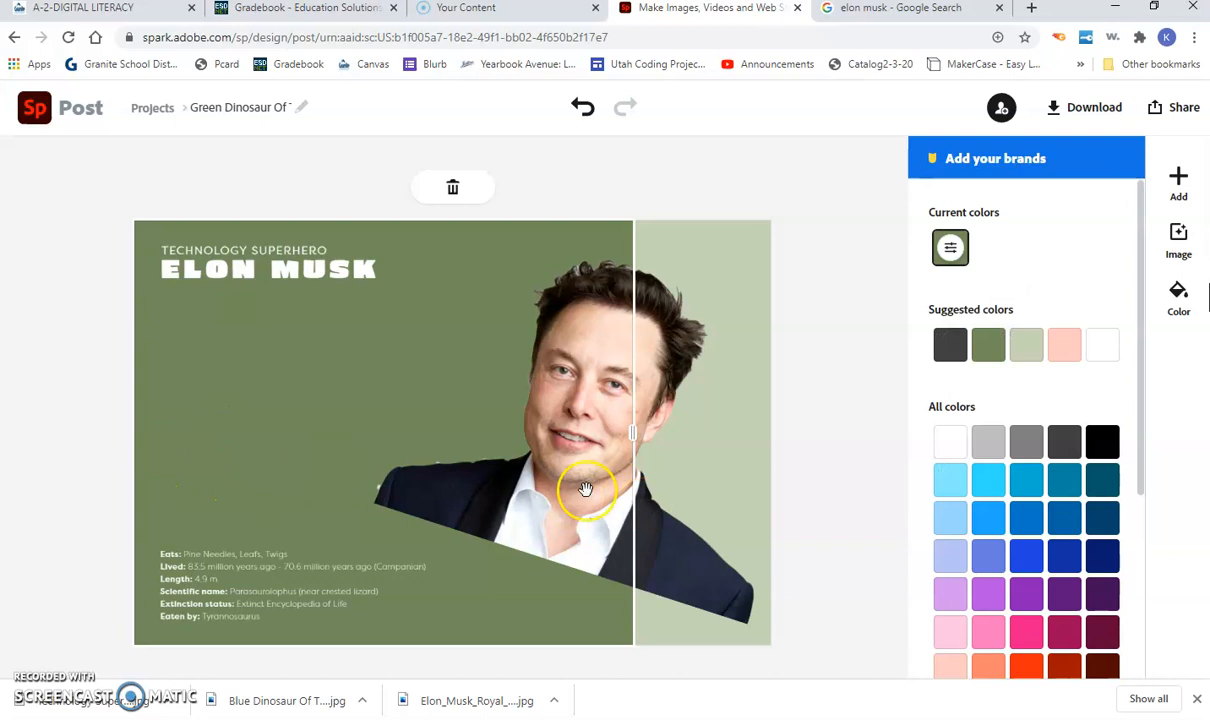
pyautogui.click(82, 472)
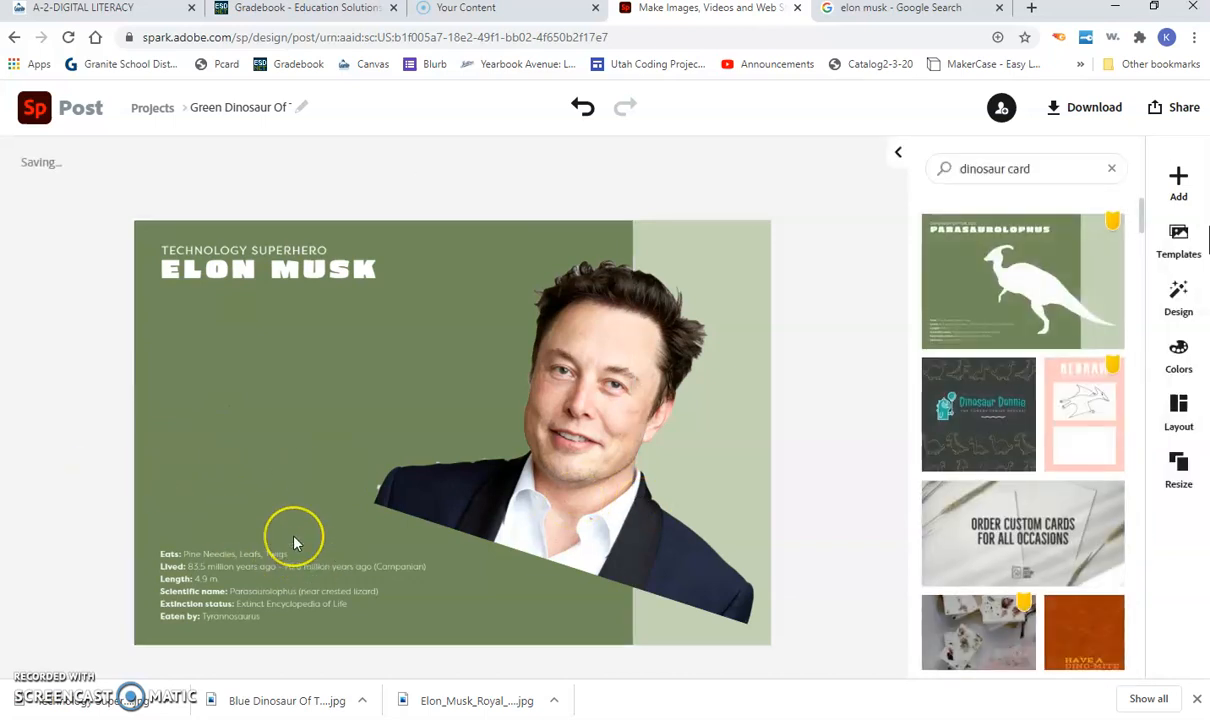
pyautogui.click(218, 572)
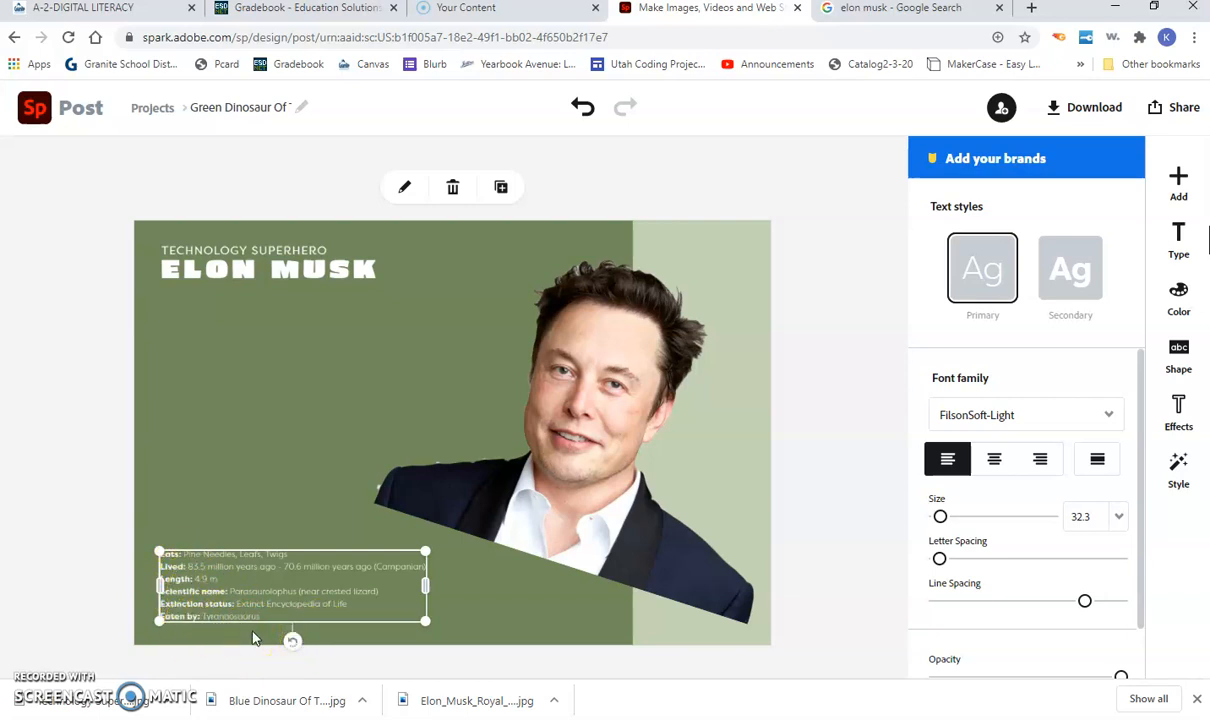
pyautogui.click(160, 550)
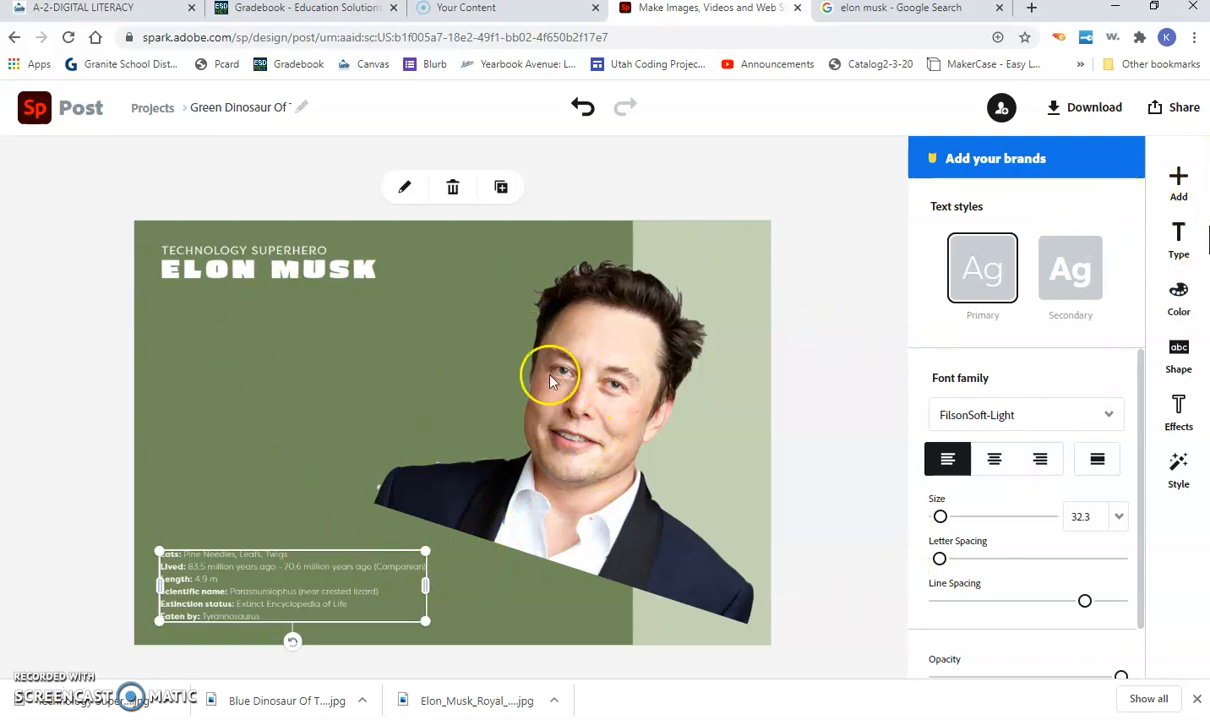
# Step: Rename the project to 'Elon Musk Card' and go back to the Projects list
pyautogui.click(242, 109)
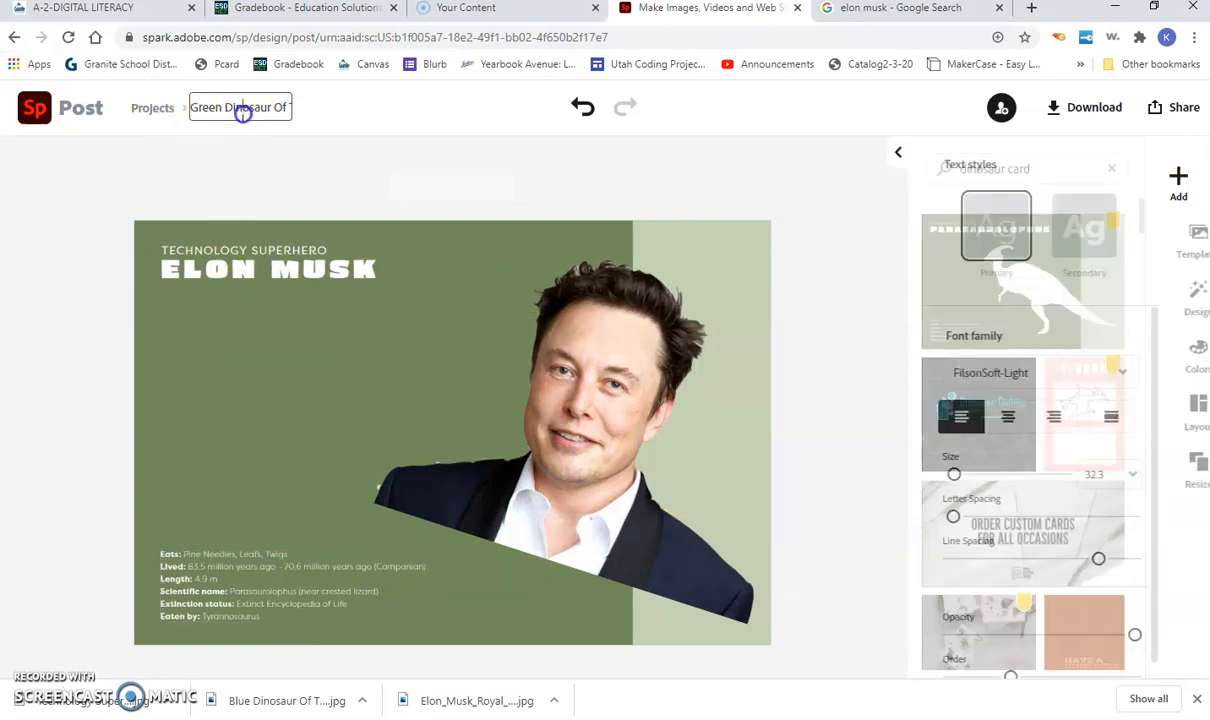
pyautogui.tripleClick(238, 110)
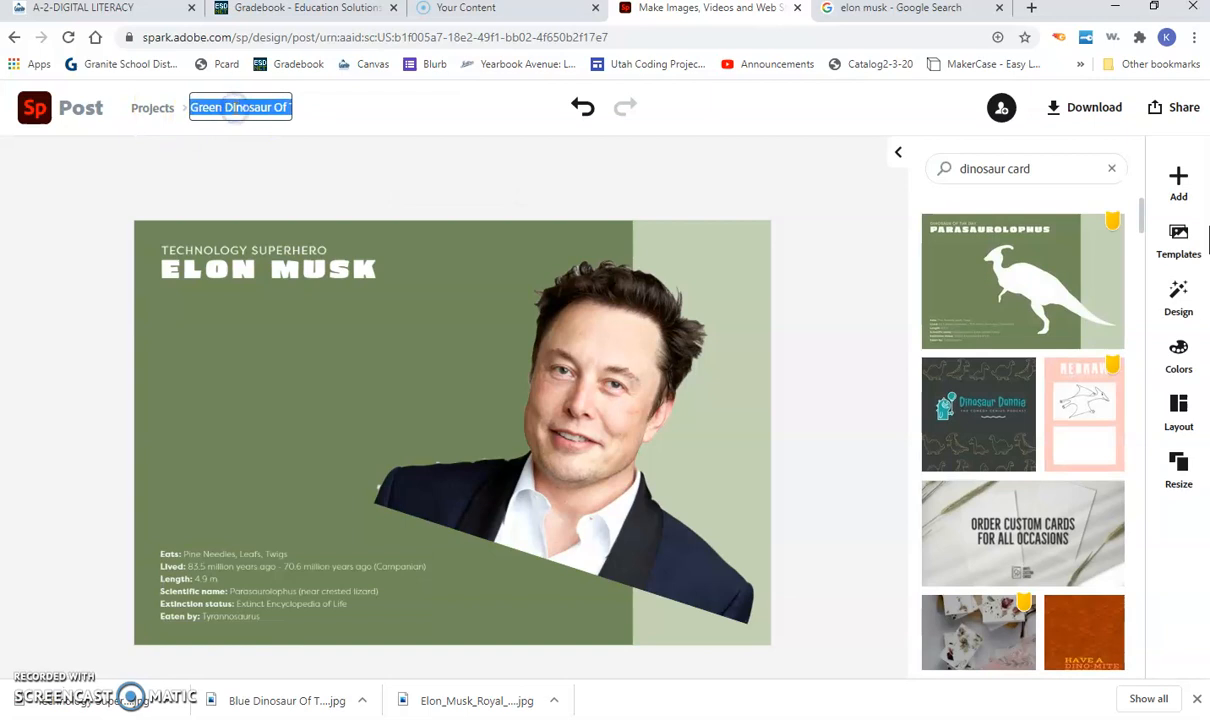
pyautogui.write('Elon Musk cardrd')
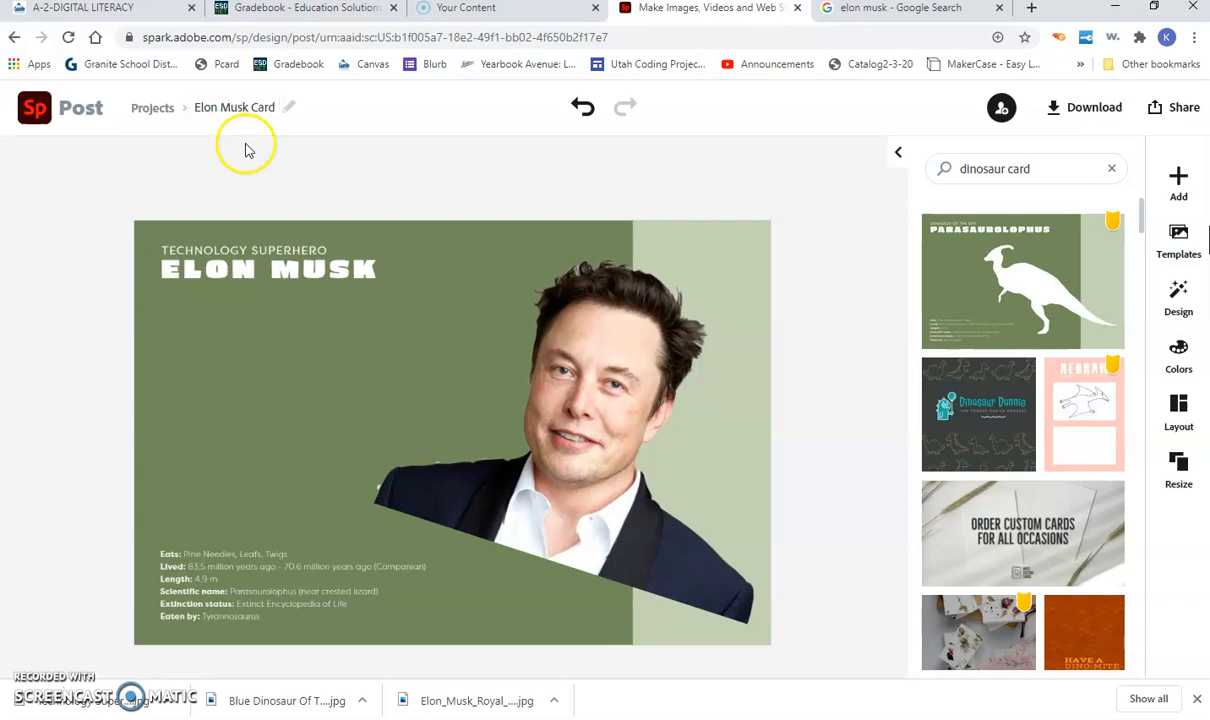
pyautogui.click(150, 110)
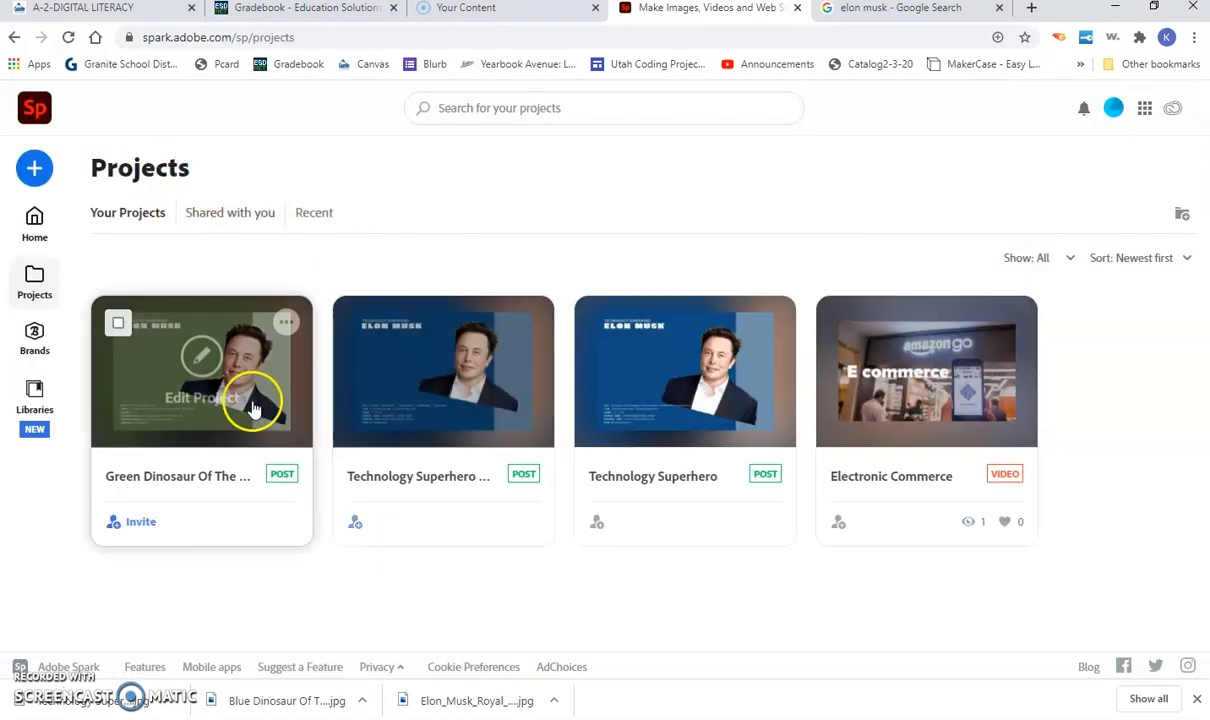
# Step: Reopen the first project, Elon Musk Card, in the Spark Post editor
pyautogui.moveTo(507, 375)
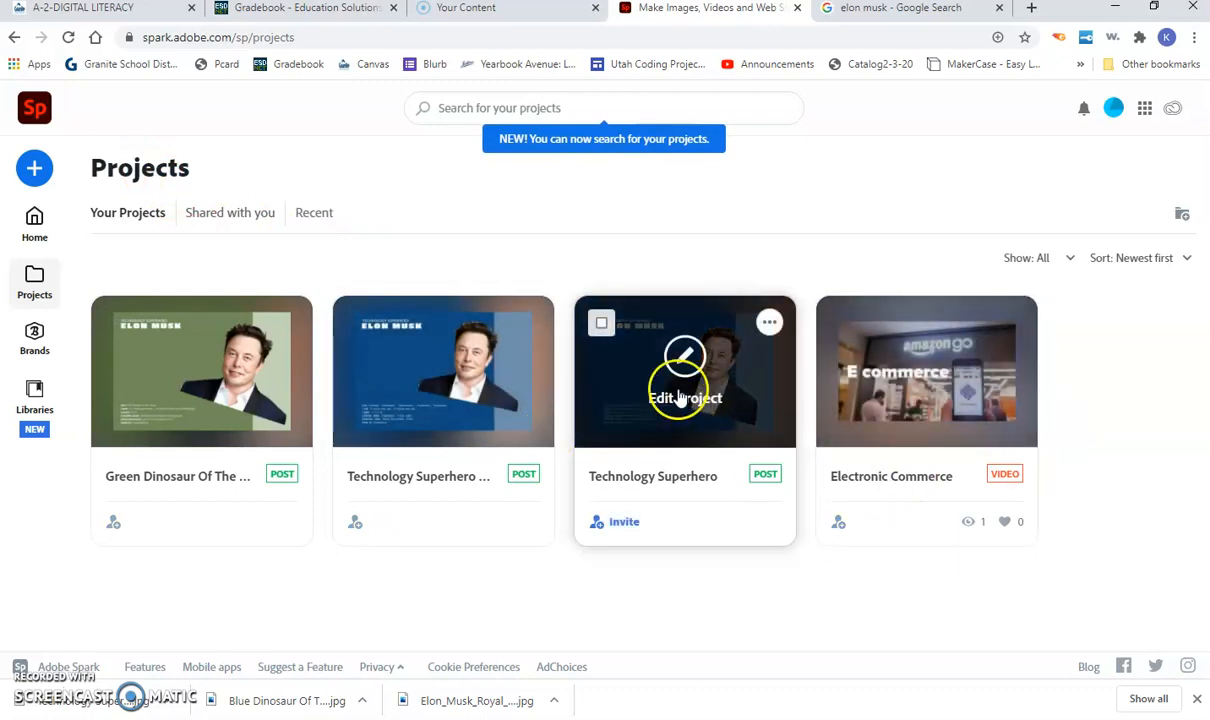
pyautogui.click(201, 357)
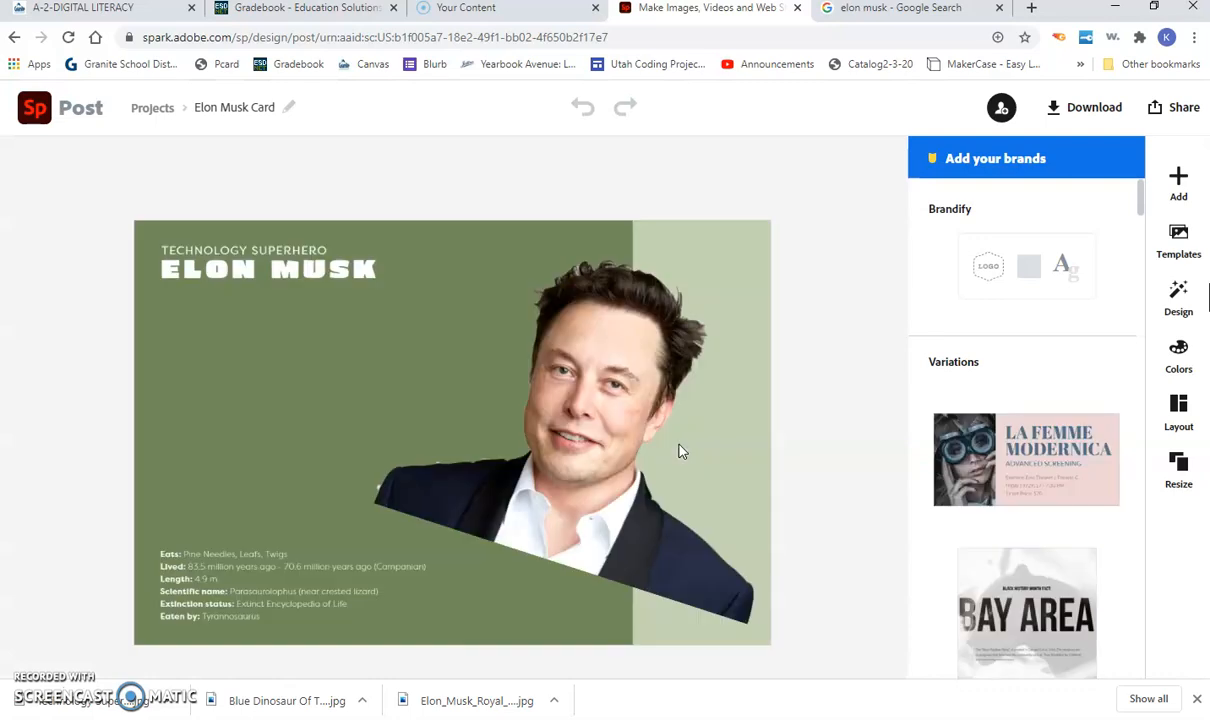
# Step: Pick PNG as the download format and start downloading the card
pyautogui.click(1083, 110)
pyautogui.click(1034, 178)
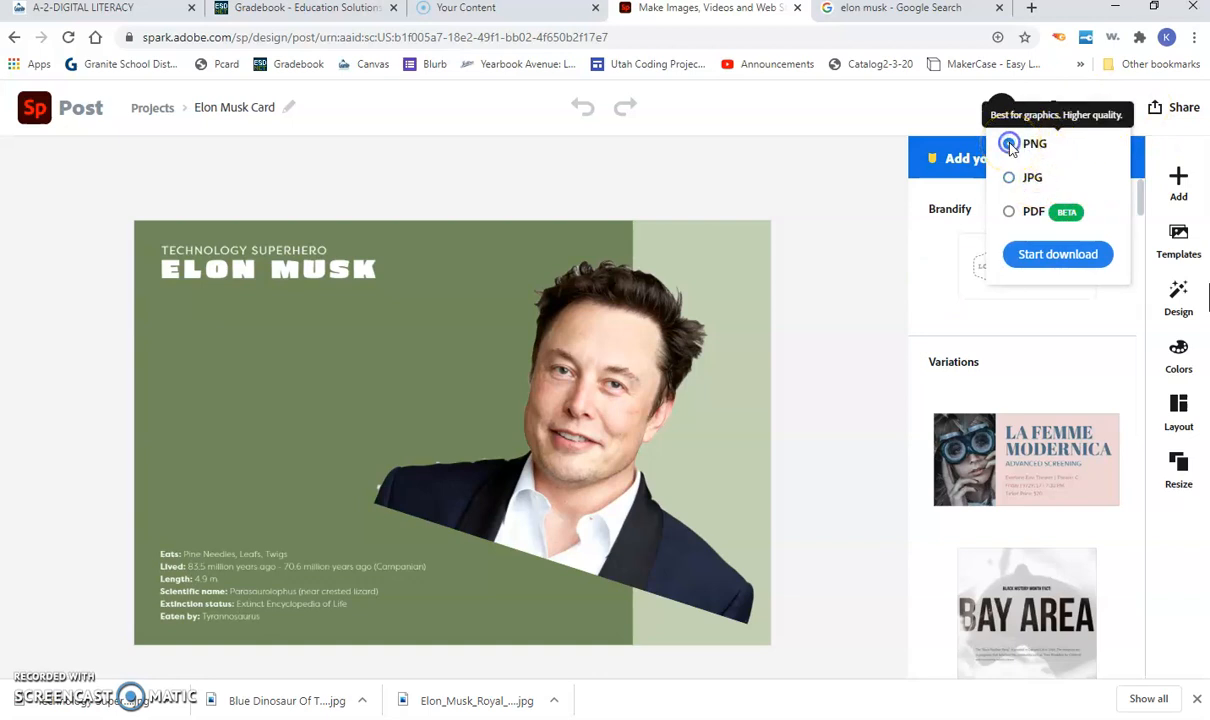
pyautogui.click(1009, 144)
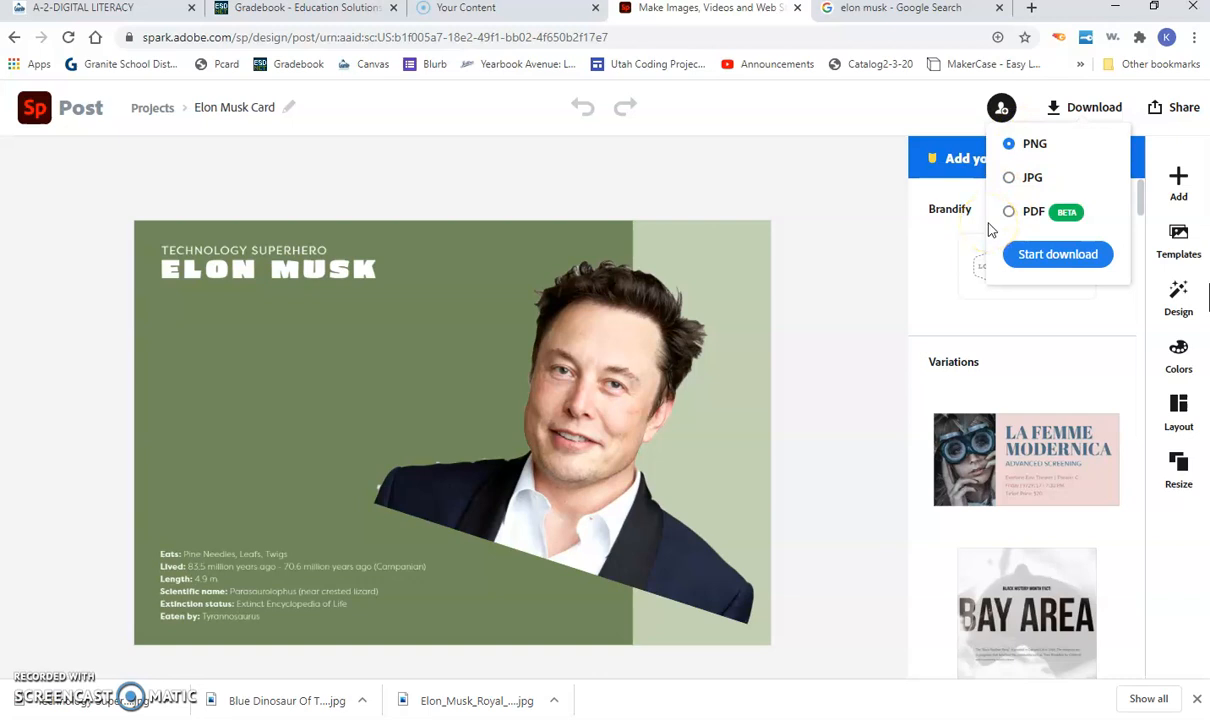
pyautogui.click(1045, 256)
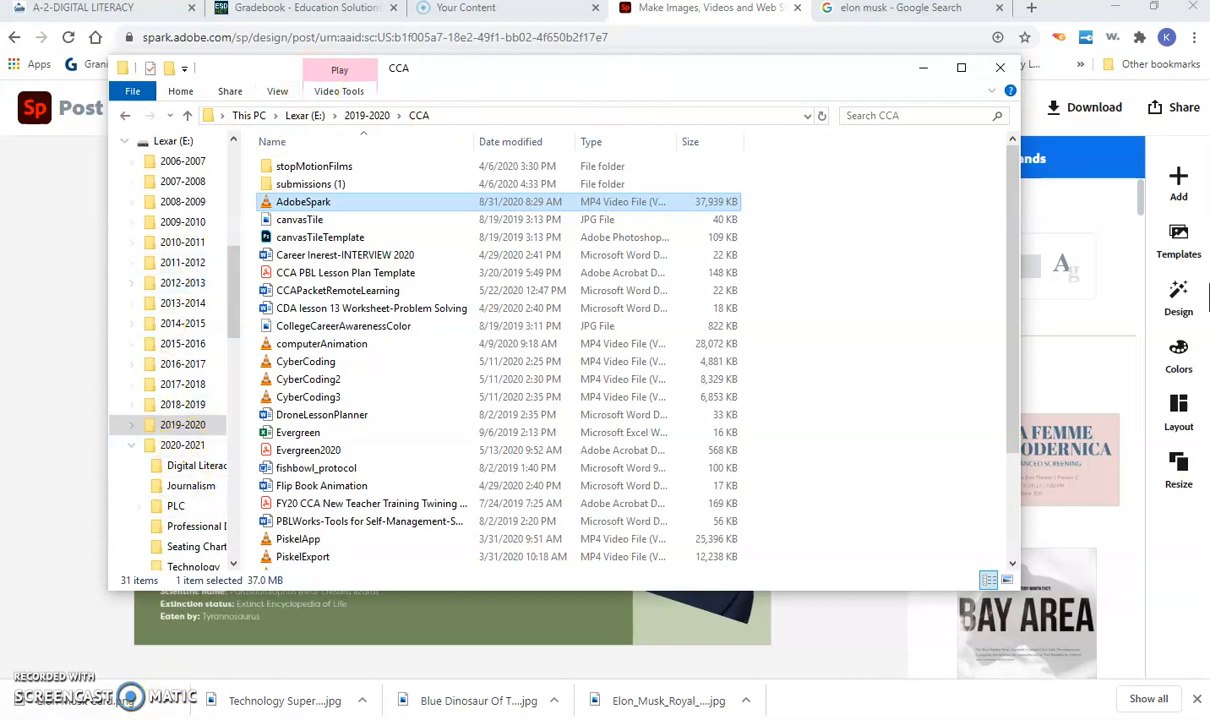
# Step: Open the downloaded Elon Musk Card PNG from Downloads to check it, then close the preview
pyautogui.scroll(4, 170, 400)
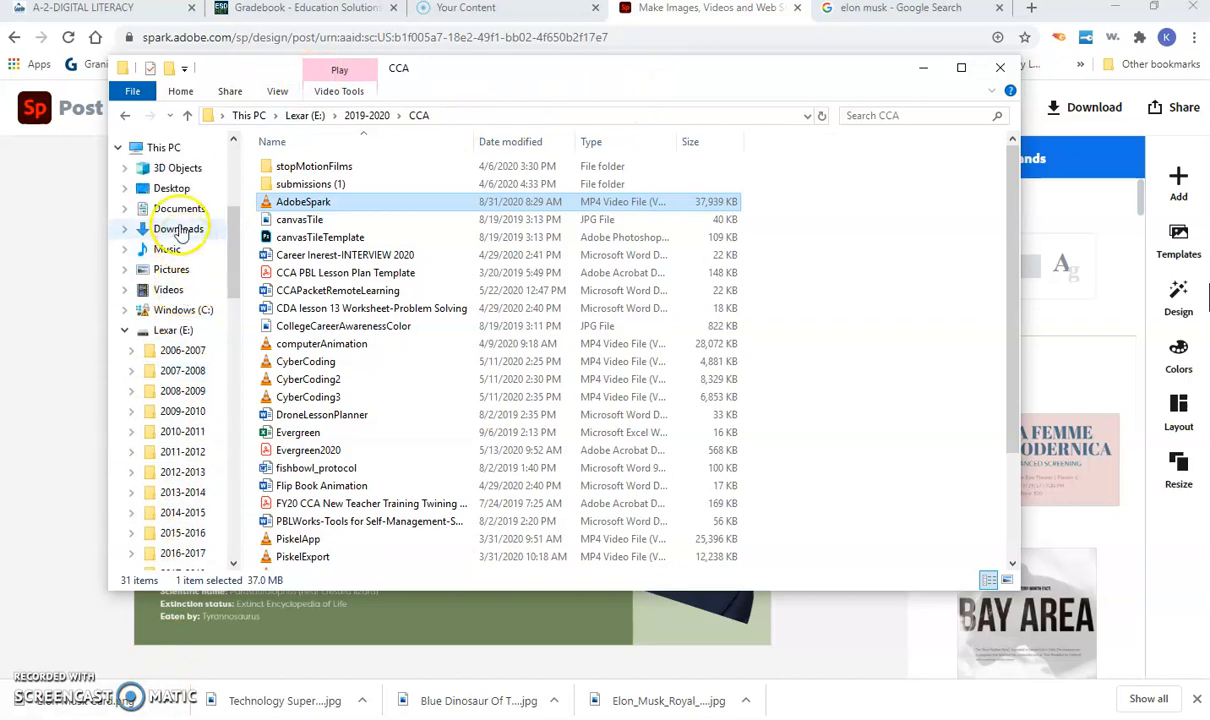
pyautogui.click(179, 229)
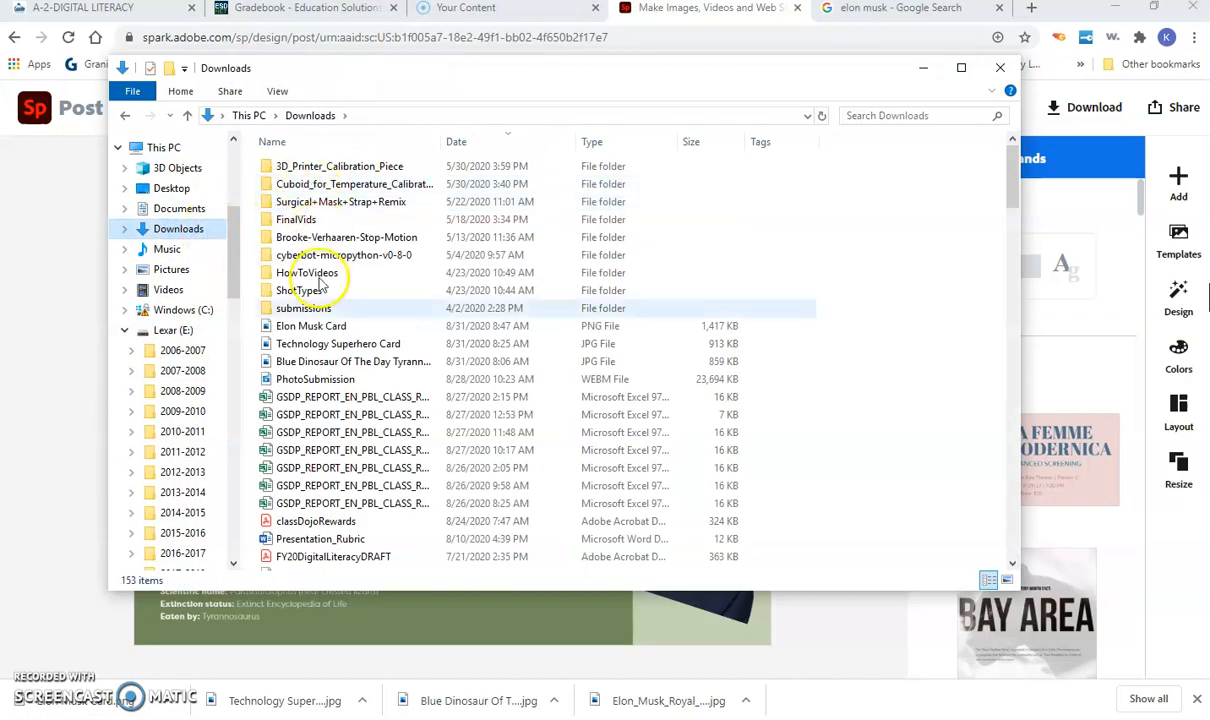
pyautogui.click(318, 328)
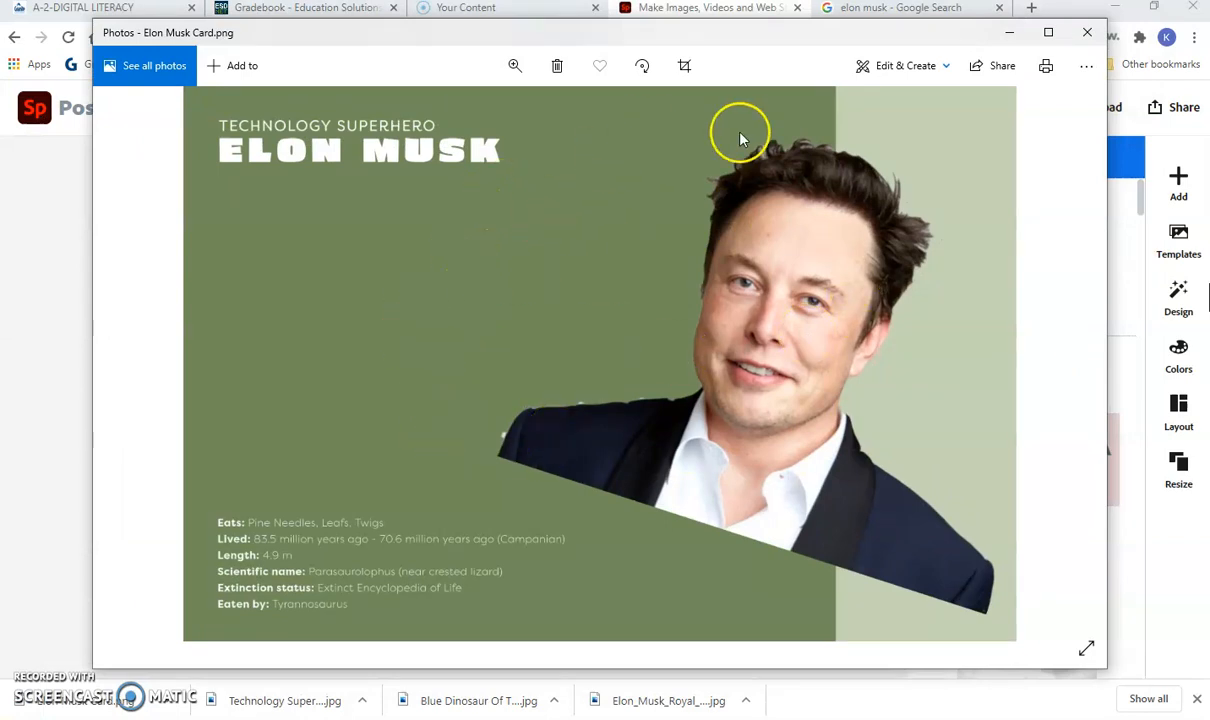
pyautogui.click(1087, 32)
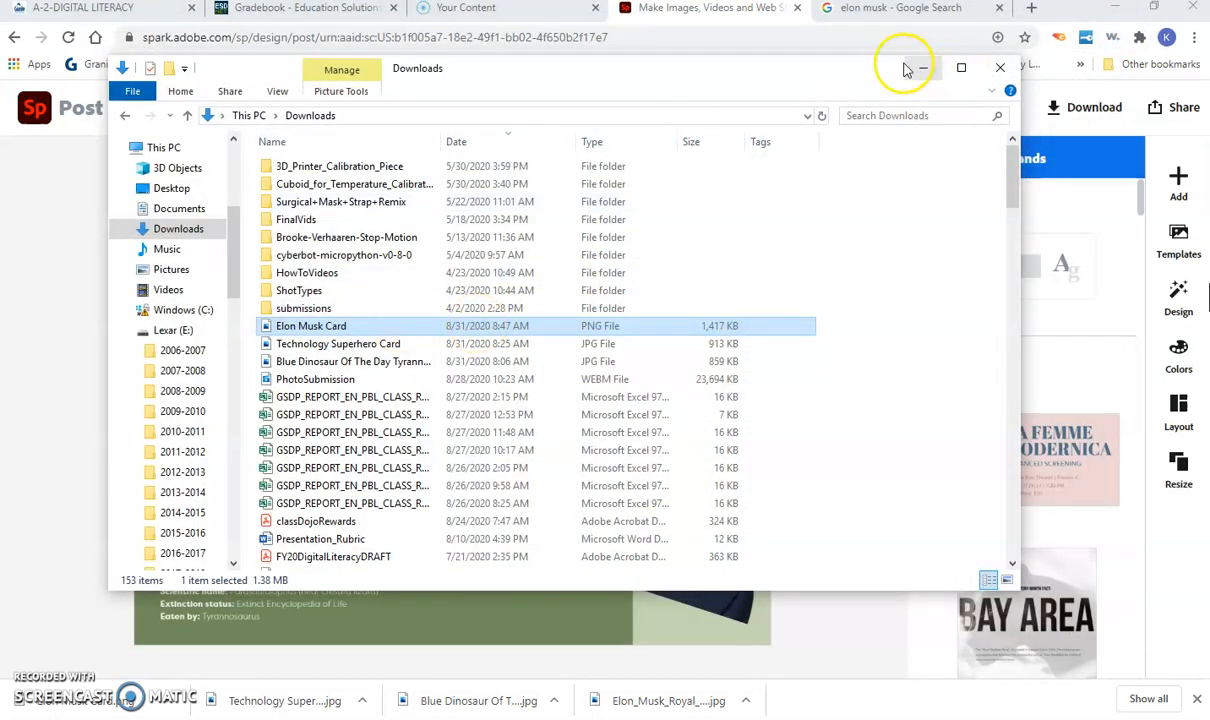
pyautogui.moveTo(858, 78); pyautogui.dragTo(1207, 297)
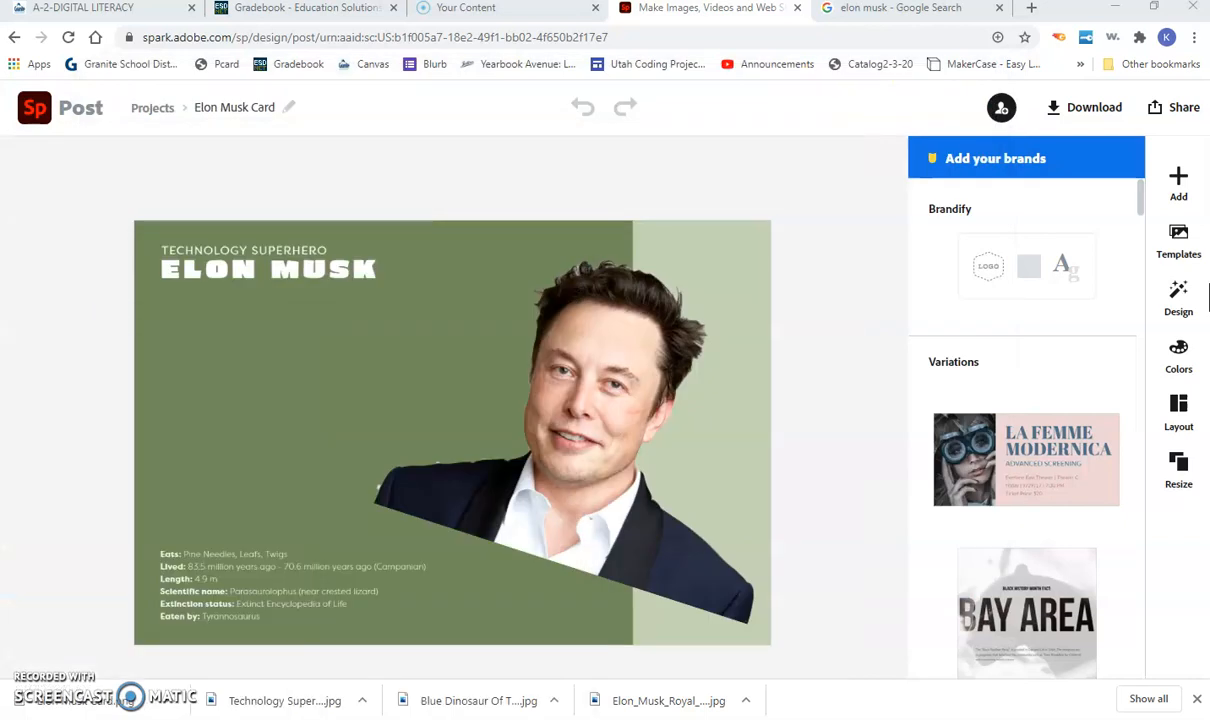